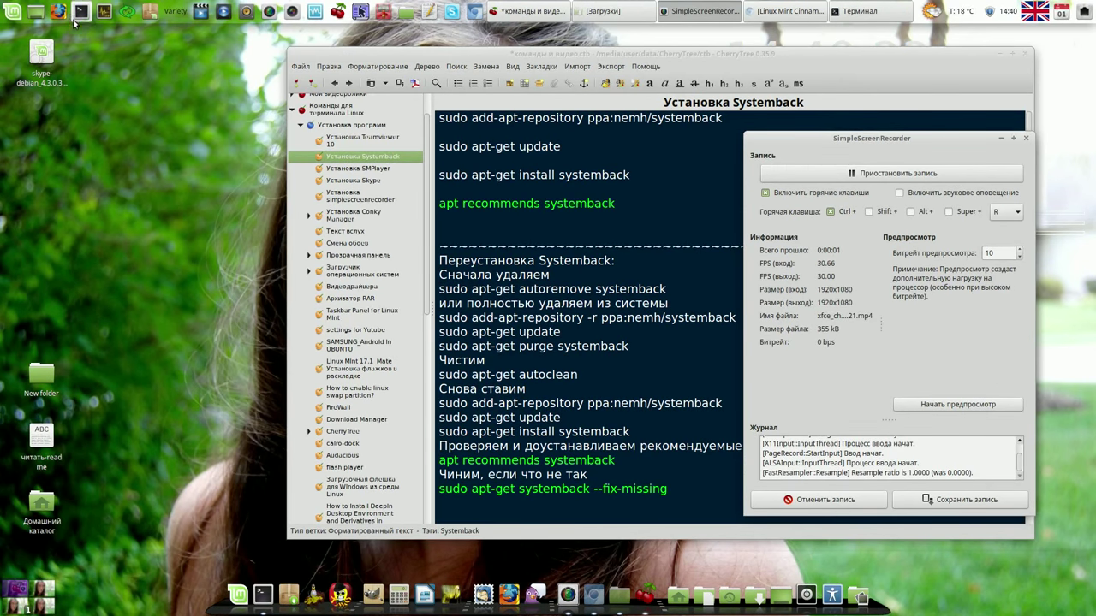
Step: In Terminal, run 'apt recommends systemback' and copy its suggested apt install line
left_click(80, 11)
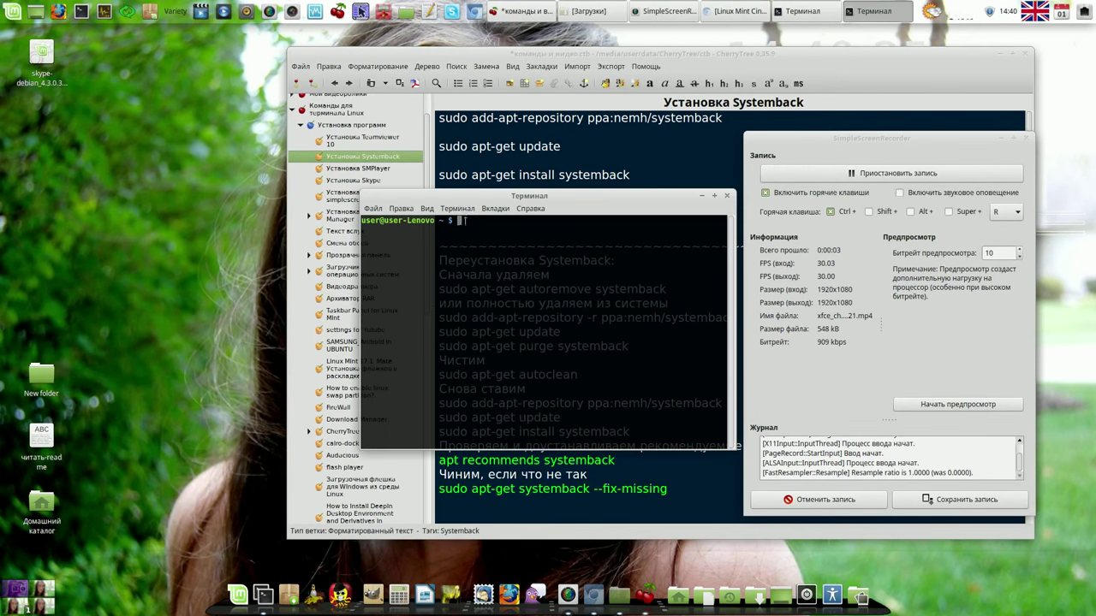
right_click(464, 221)
left_click(521, 276)
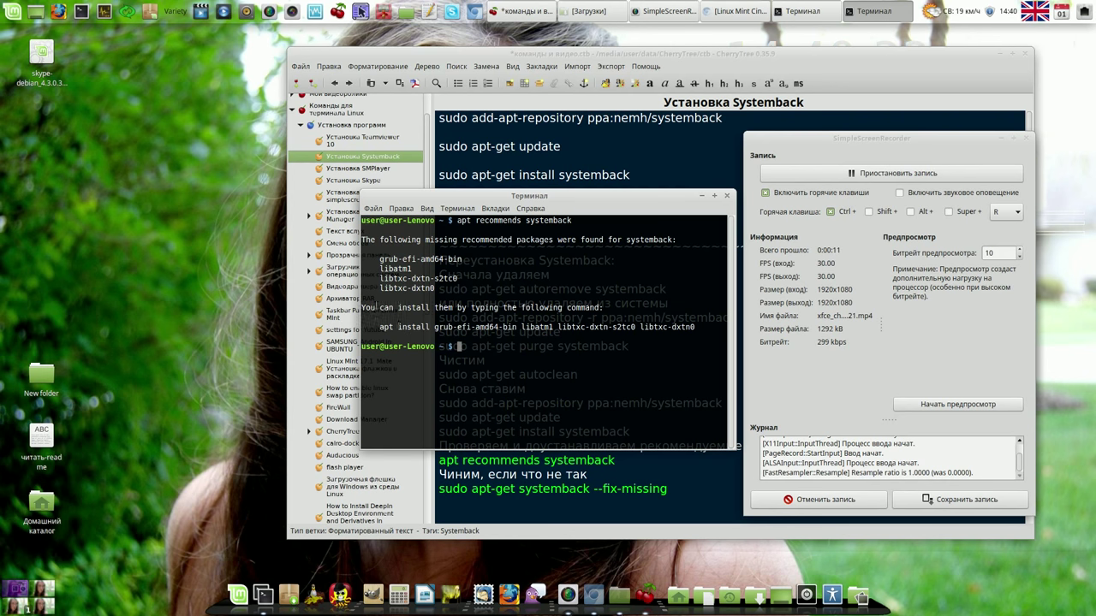
left_click_drag(379, 327, 683, 327)
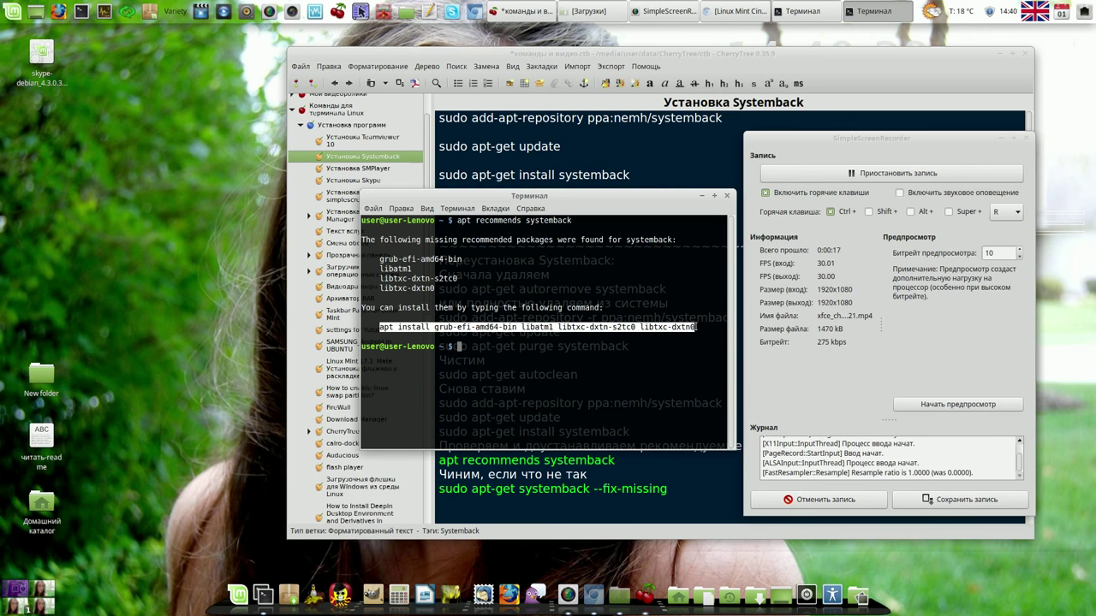
right_click(691, 327)
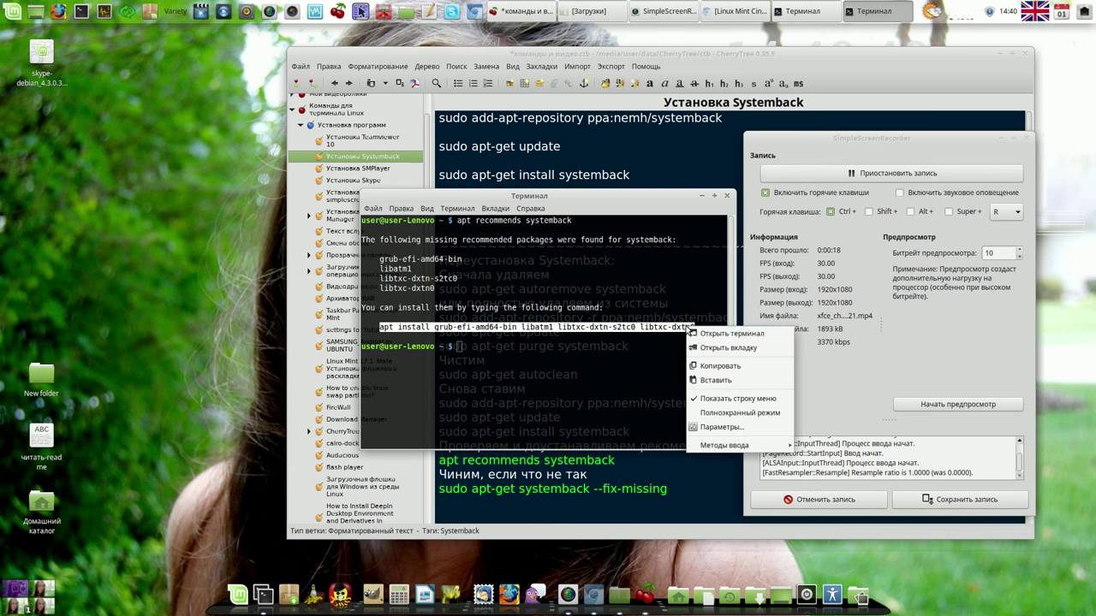
left_click(718, 365)
Step: Install grub-efi-amd64-bin, libatm1, libtxc-dxtn-s2tc0 and libtxc-dxtn0 with the admin password, then close Terminal
left_click(458, 346)
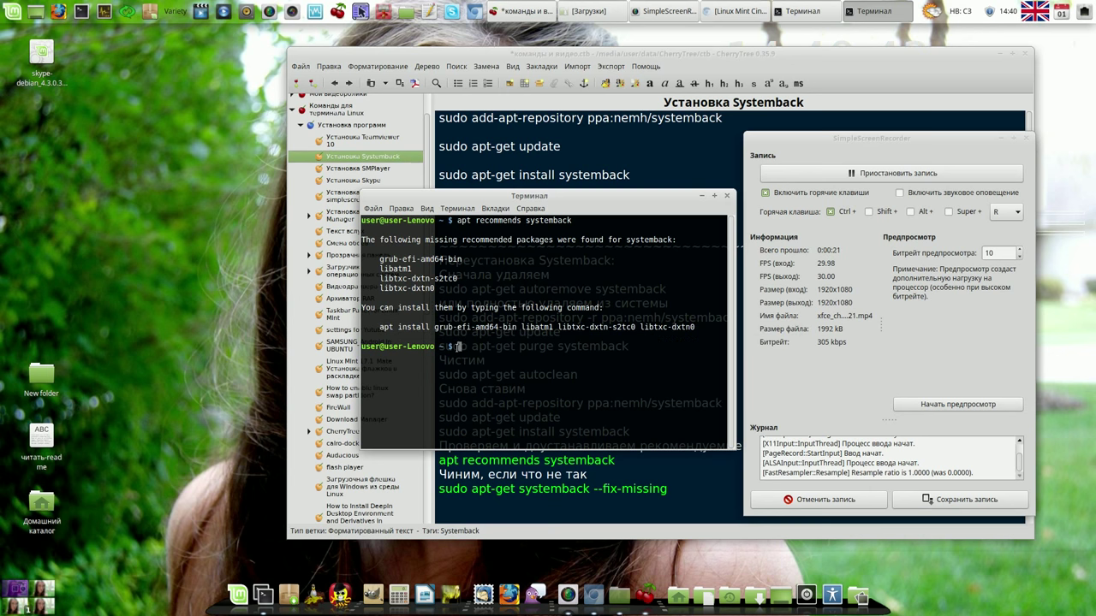
right_click(458, 347)
left_click(486, 402)
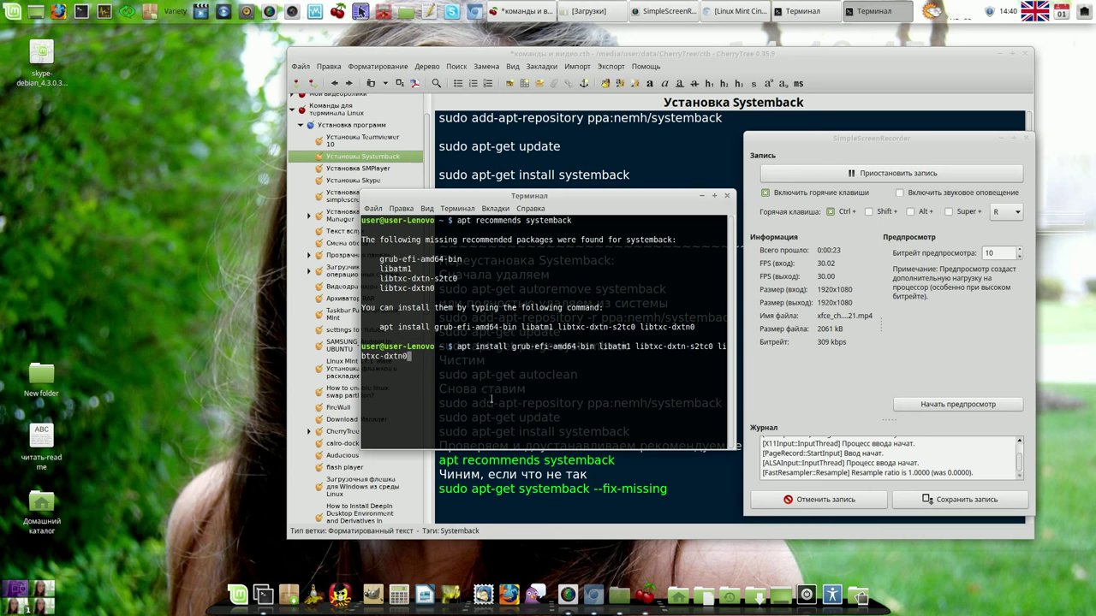
key("Return")
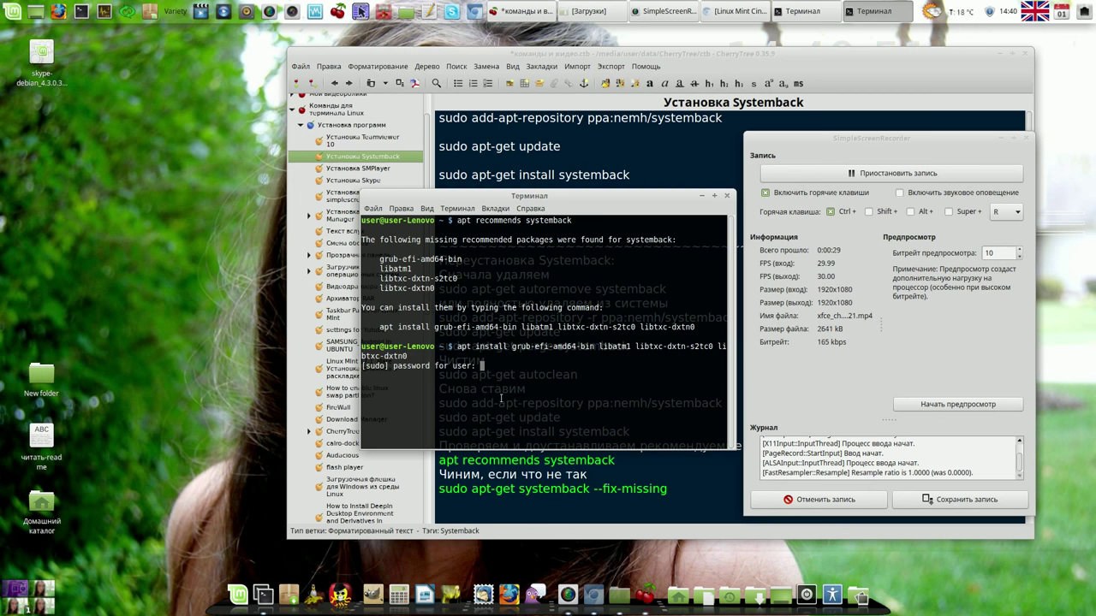
key("Return")
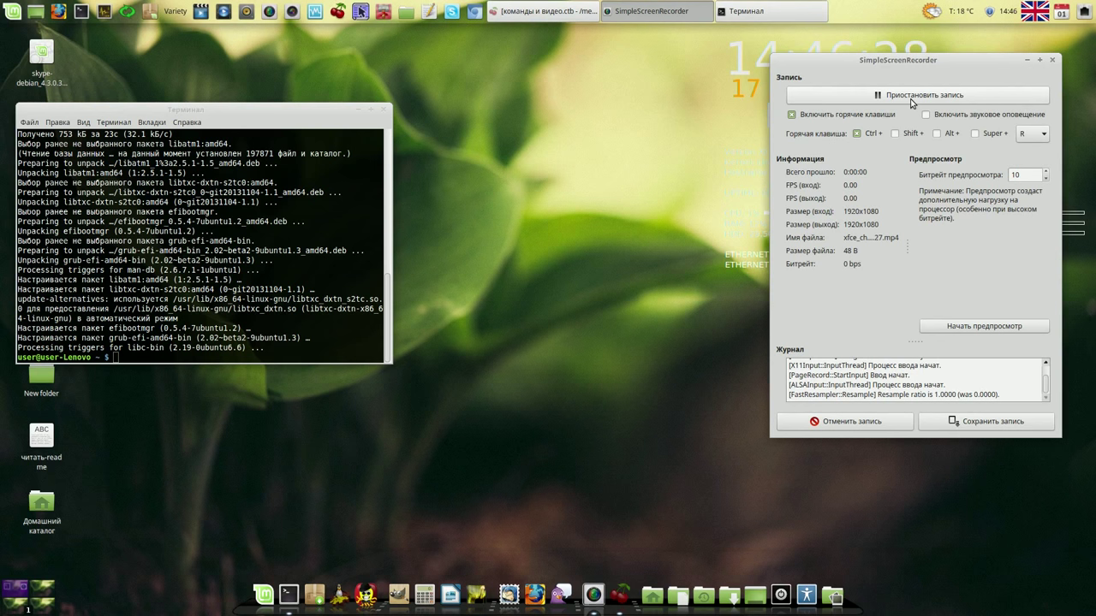
left_click(1027, 61)
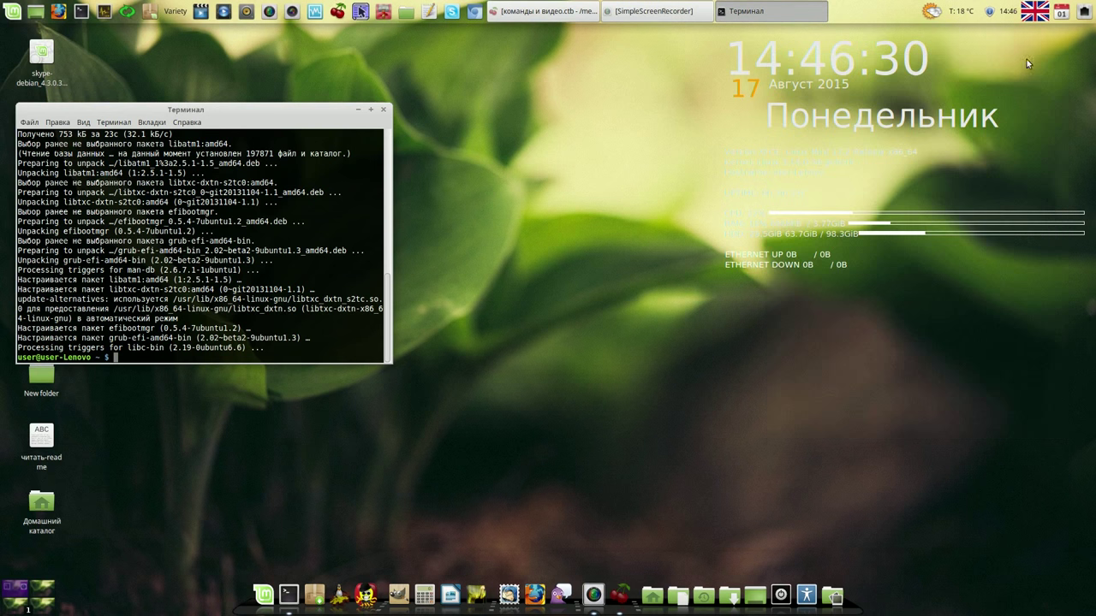
left_click(384, 111)
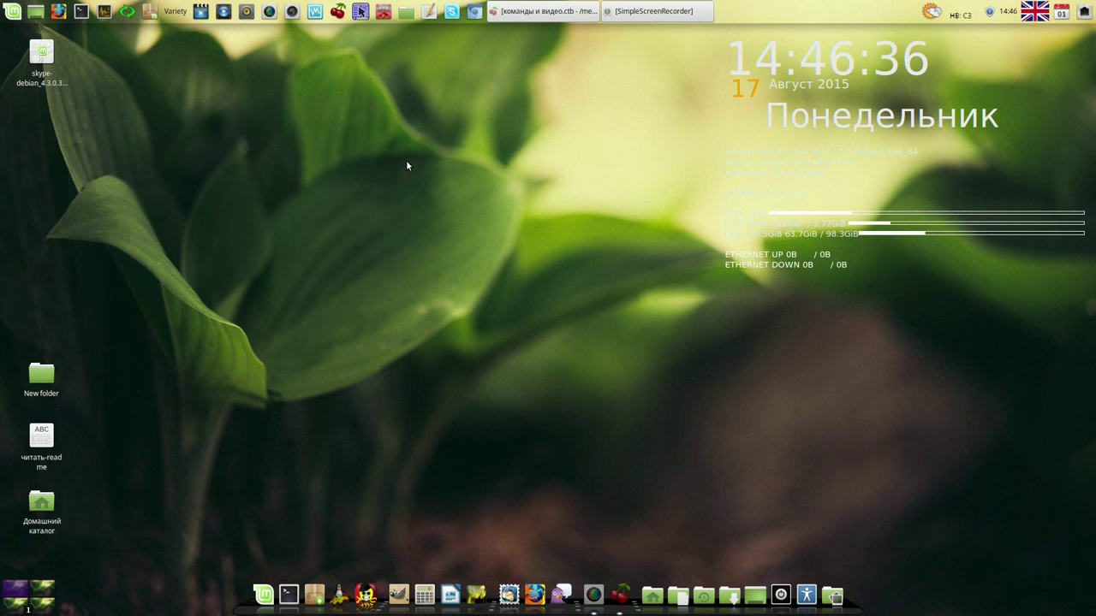
Step: Launch Systemback, authenticating with the administrator password
left_click(126, 12)
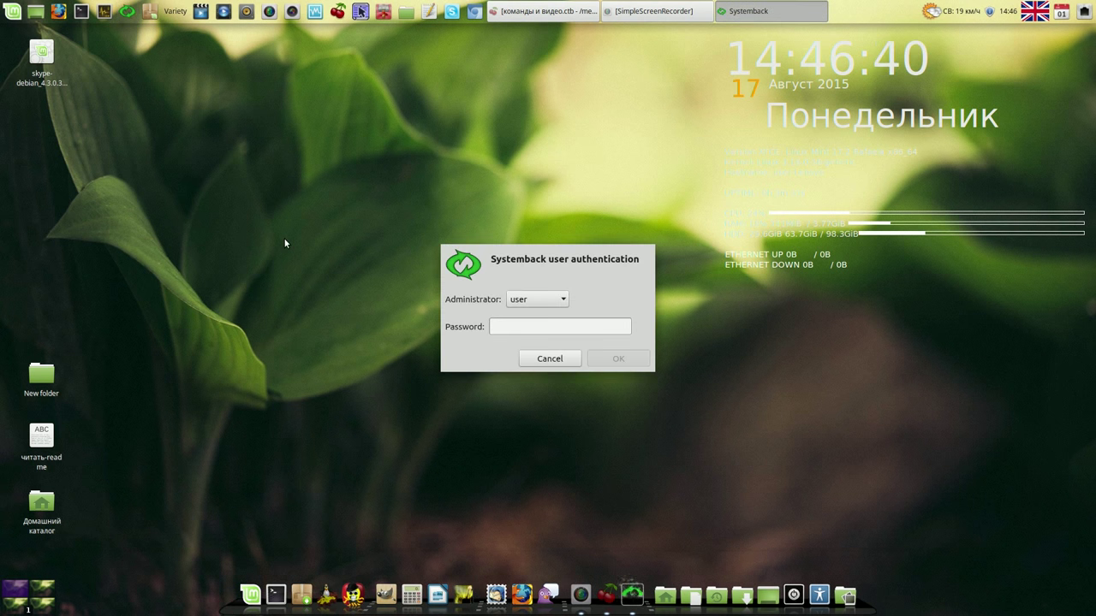
type("1234")
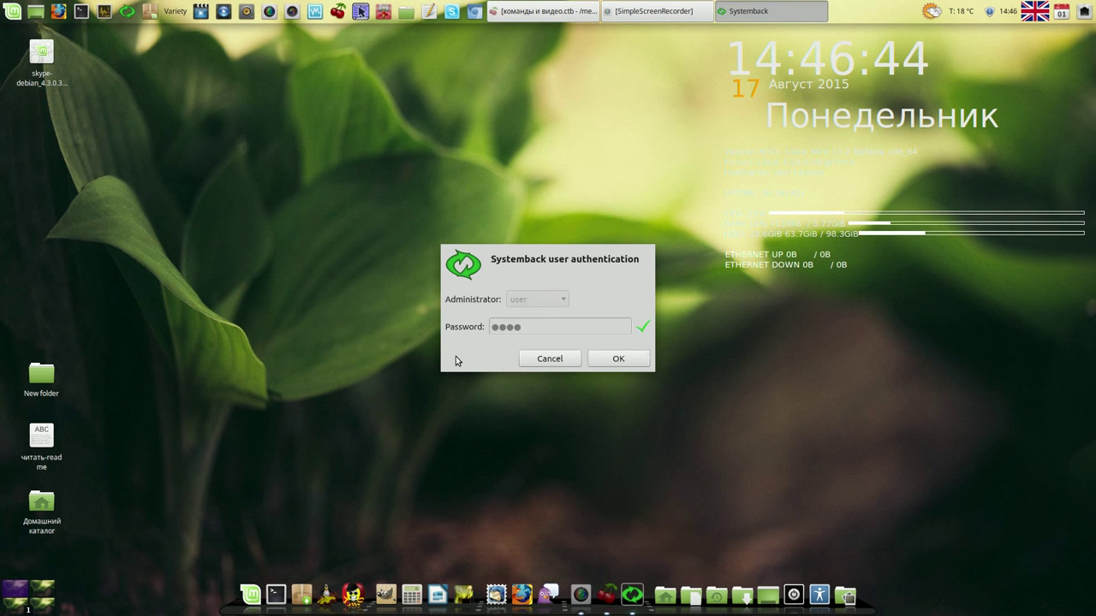
key("Return")
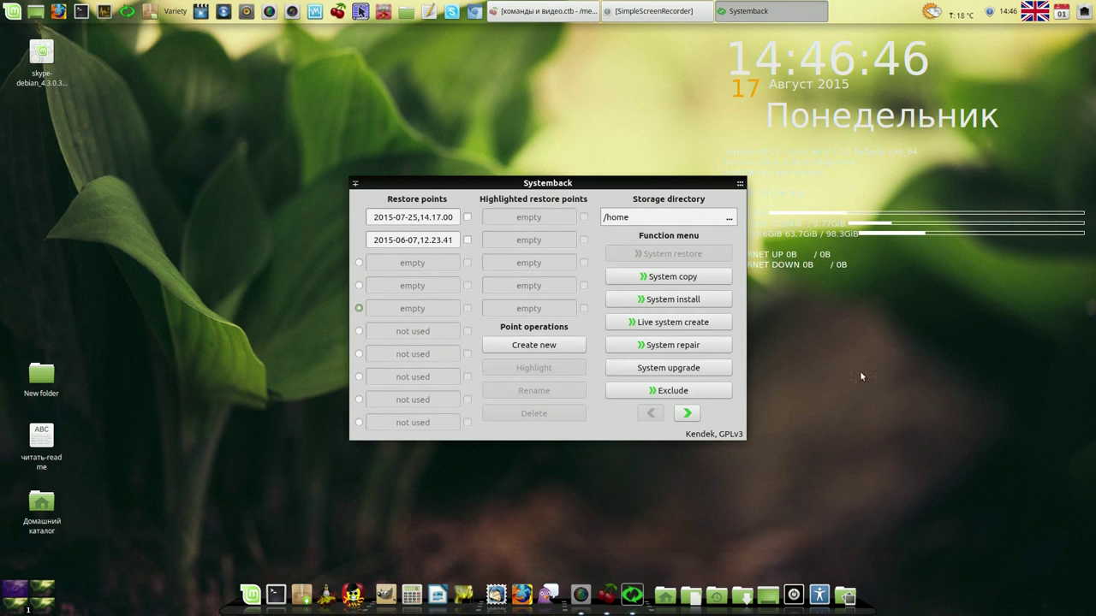
Step: Delete the old systemback_live image and start creating a new live system
left_click(688, 326)
left_click_drag(660, 191, 509, 145)
left_click(504, 169)
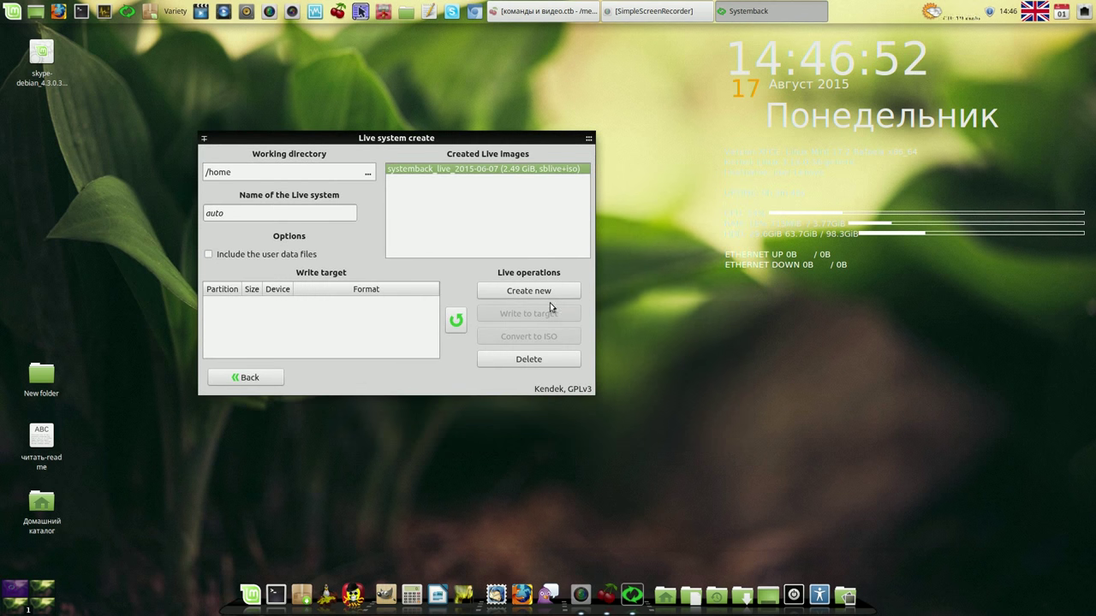
left_click(530, 358)
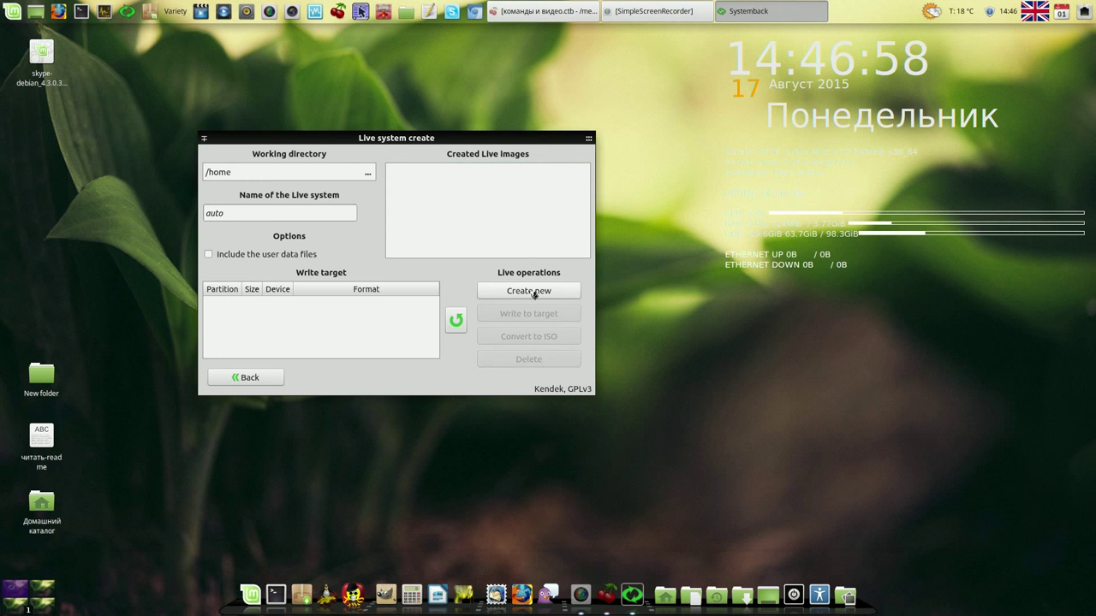
left_click(532, 291)
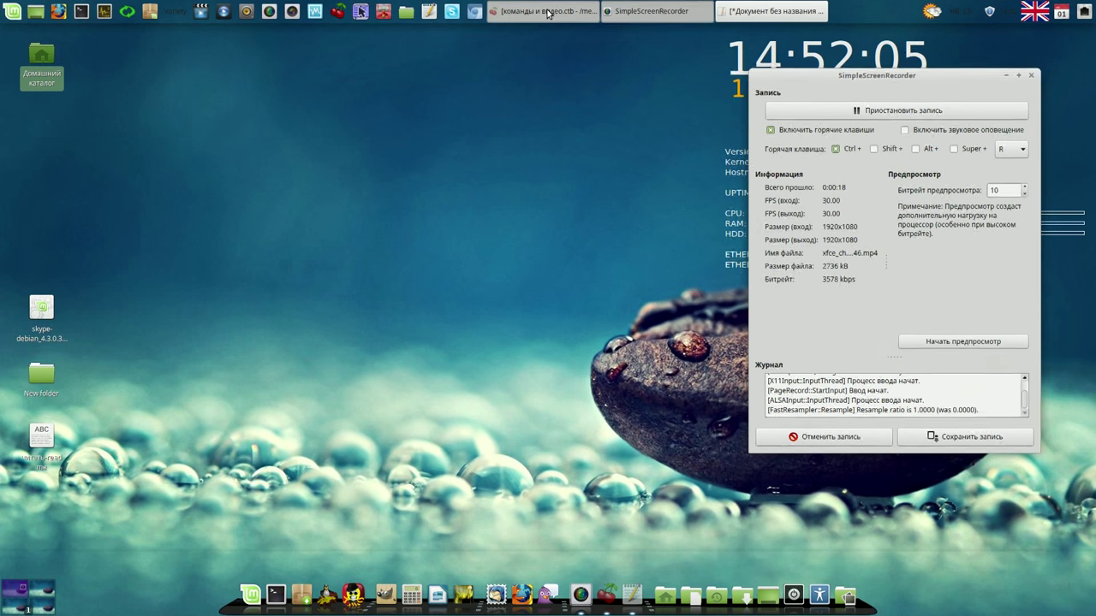
left_click(547, 12)
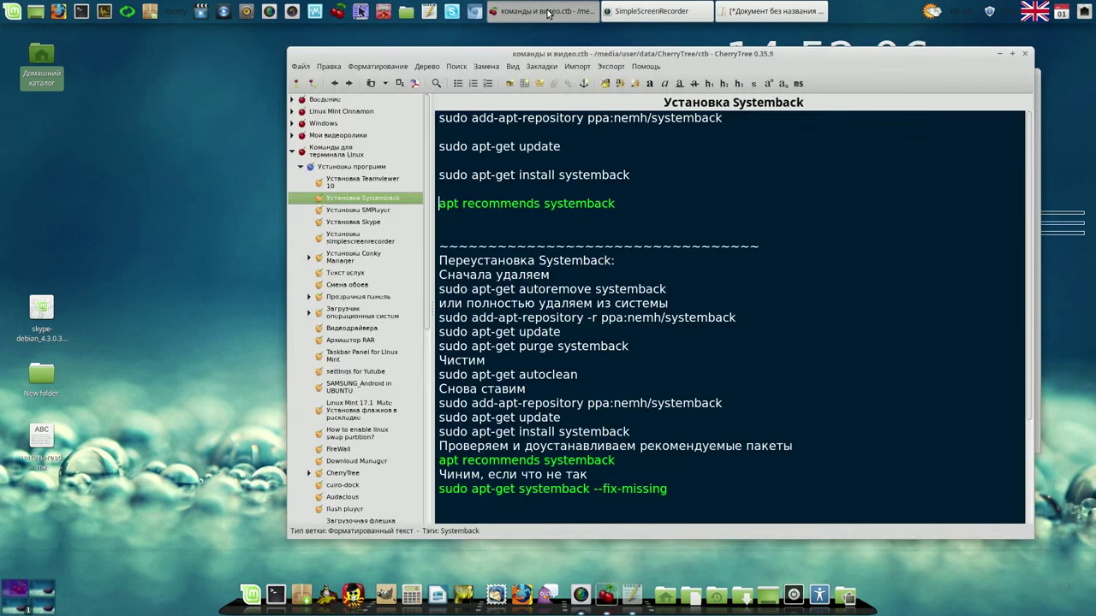
Step: Close CherryTree and install the pending updates, including virtualbox-nonfree 5.0, until none remain
left_click(1026, 55)
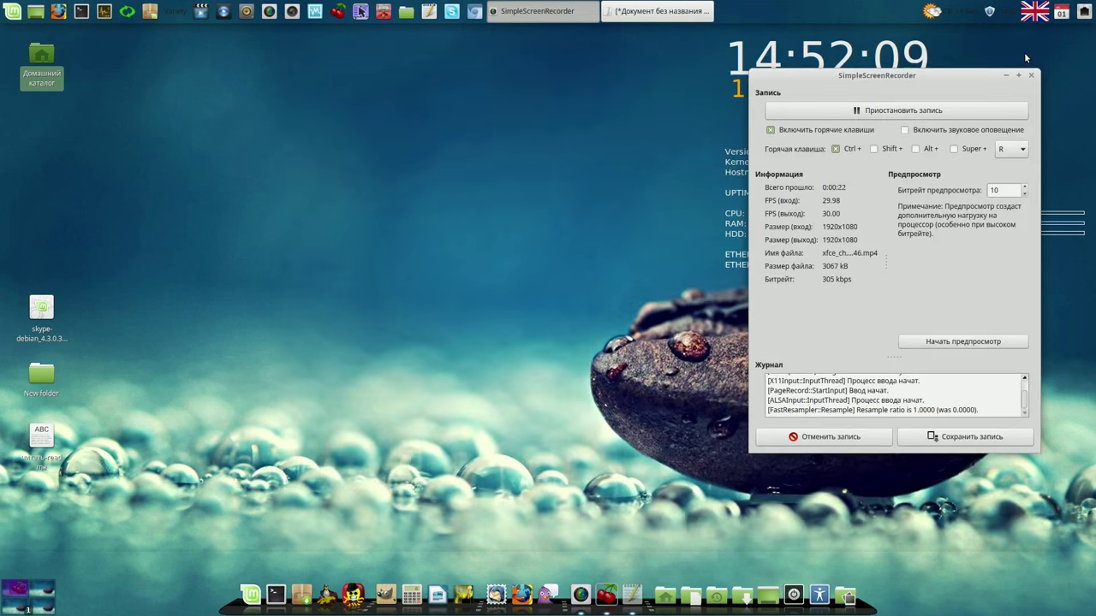
left_click(989, 12)
left_click_drag(656, 166, 514, 89)
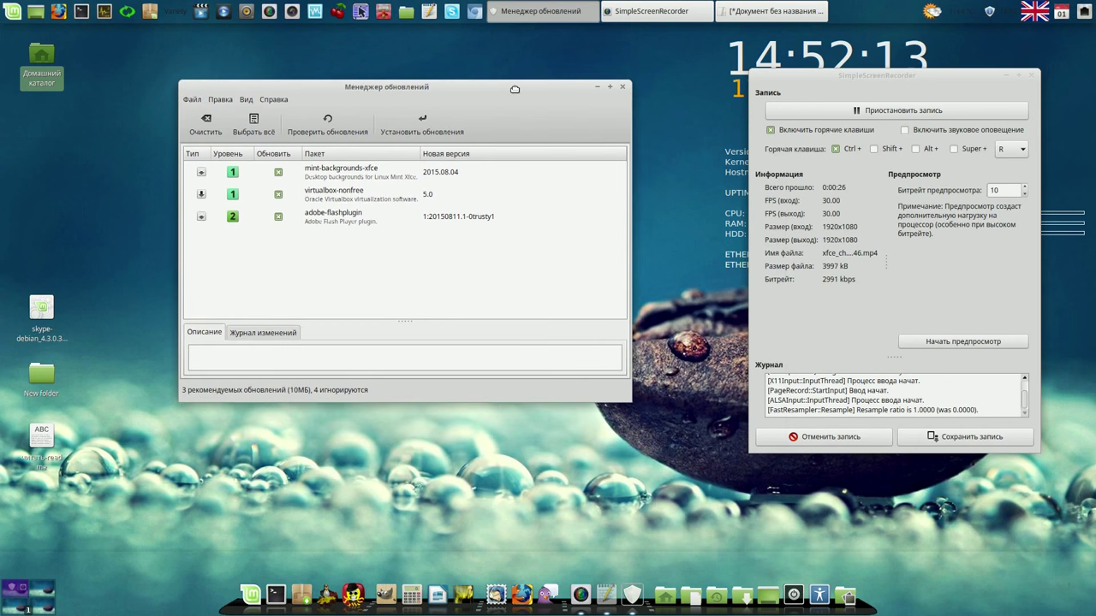
left_click(345, 199)
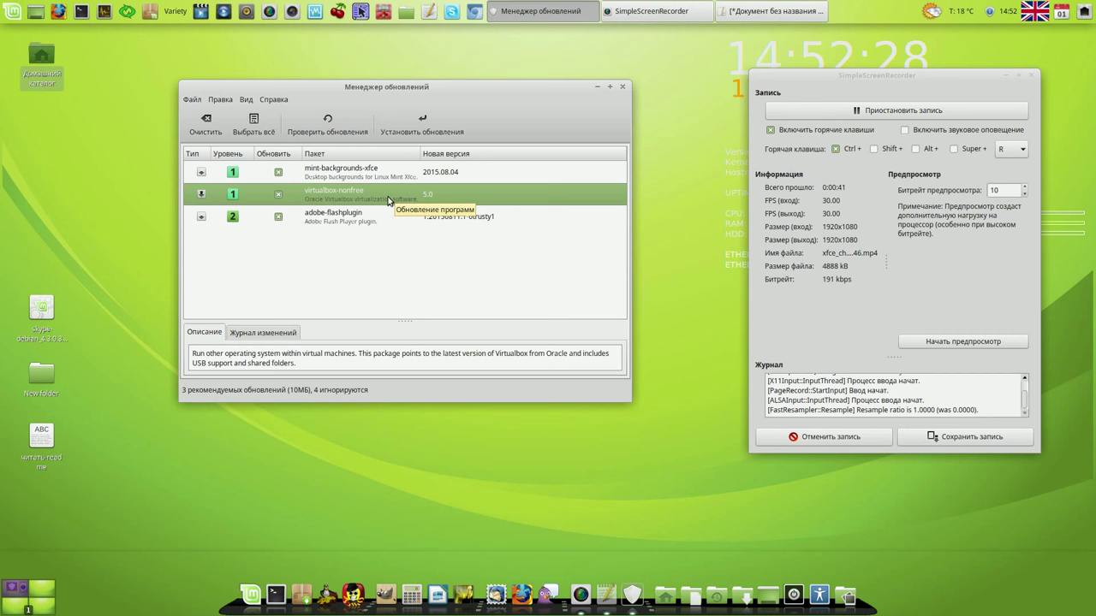
left_click_drag(454, 89, 435, 67)
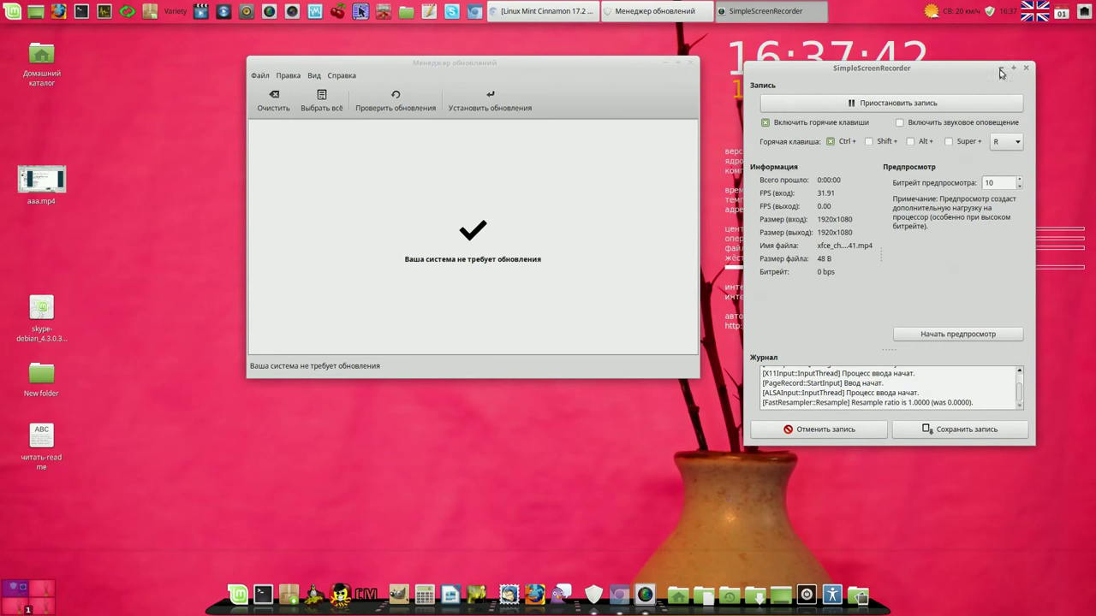
Step: Confirm in VirtualBox Manager's About box that version 5.0.2 r102096 is installed, then close the manager
left_click(1002, 69)
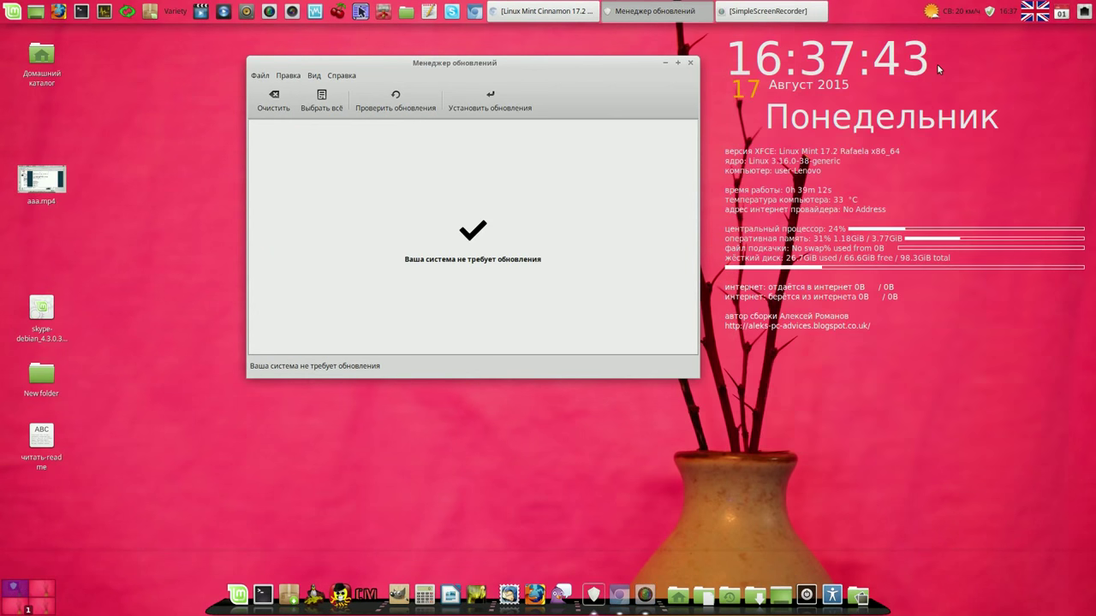
left_click(691, 62)
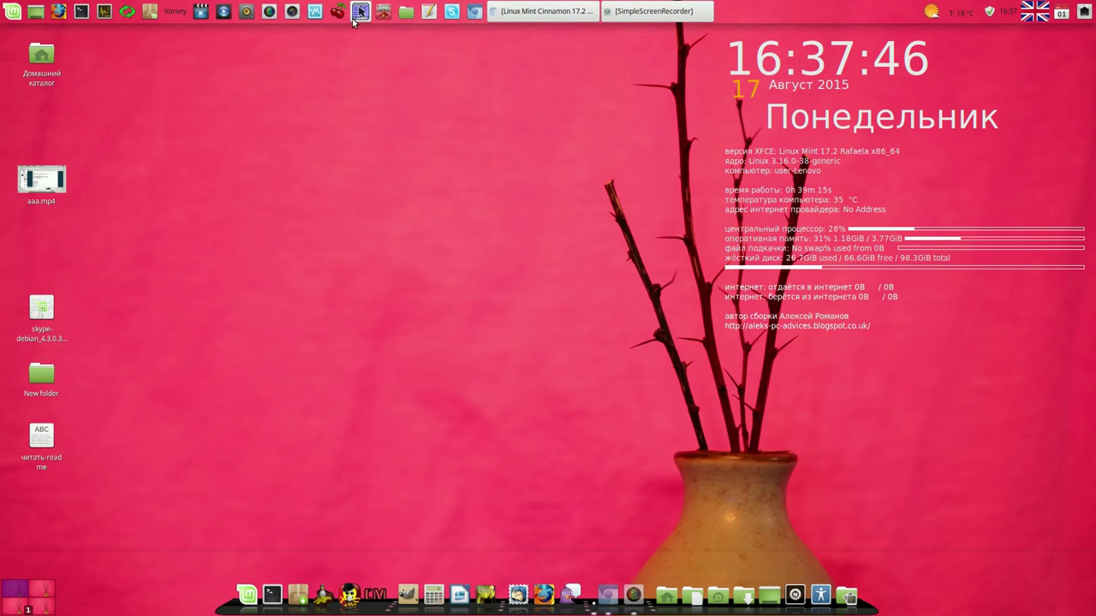
left_click(315, 12)
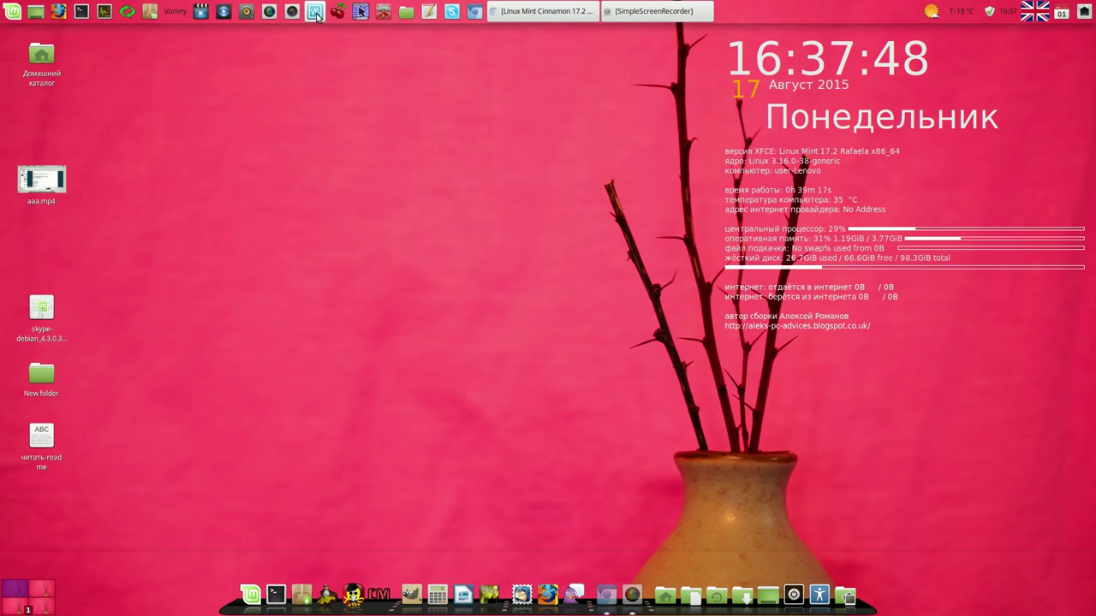
left_click(329, 318)
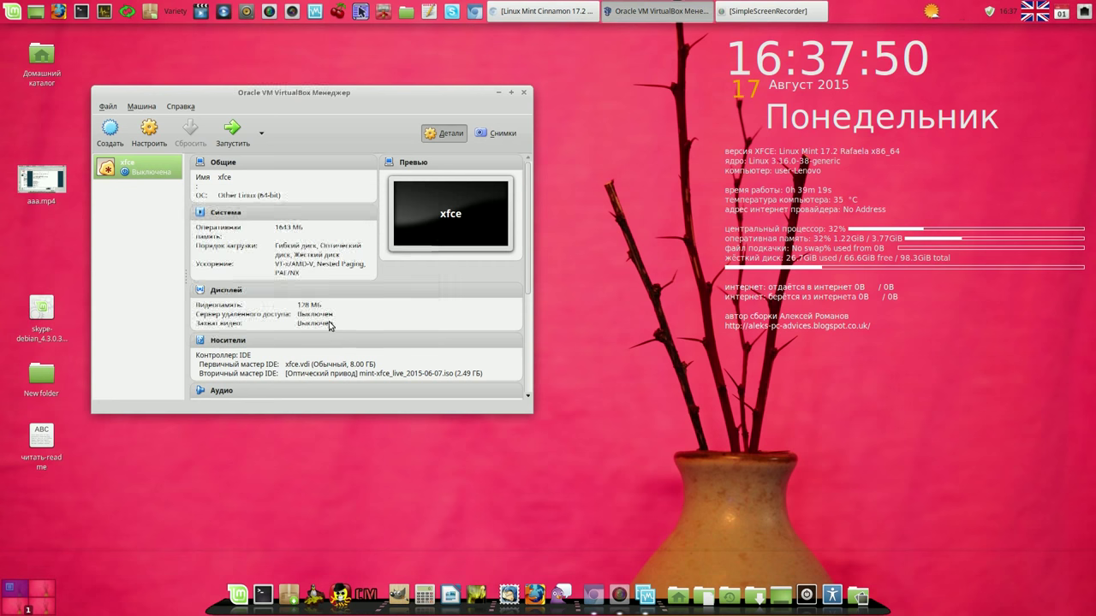
left_click(181, 106)
left_click(220, 153)
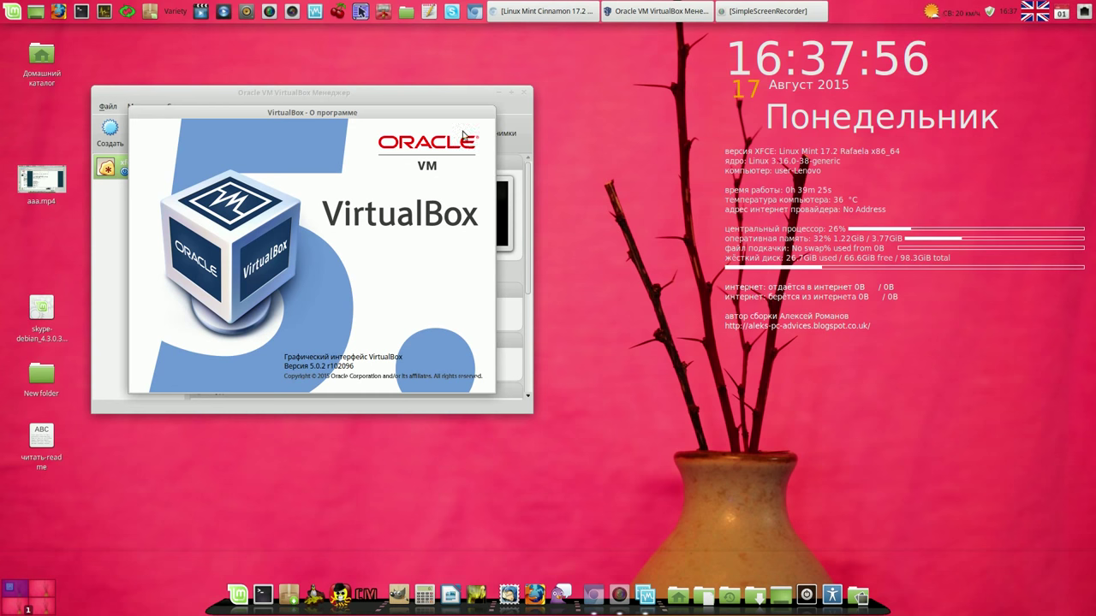
left_click(454, 99)
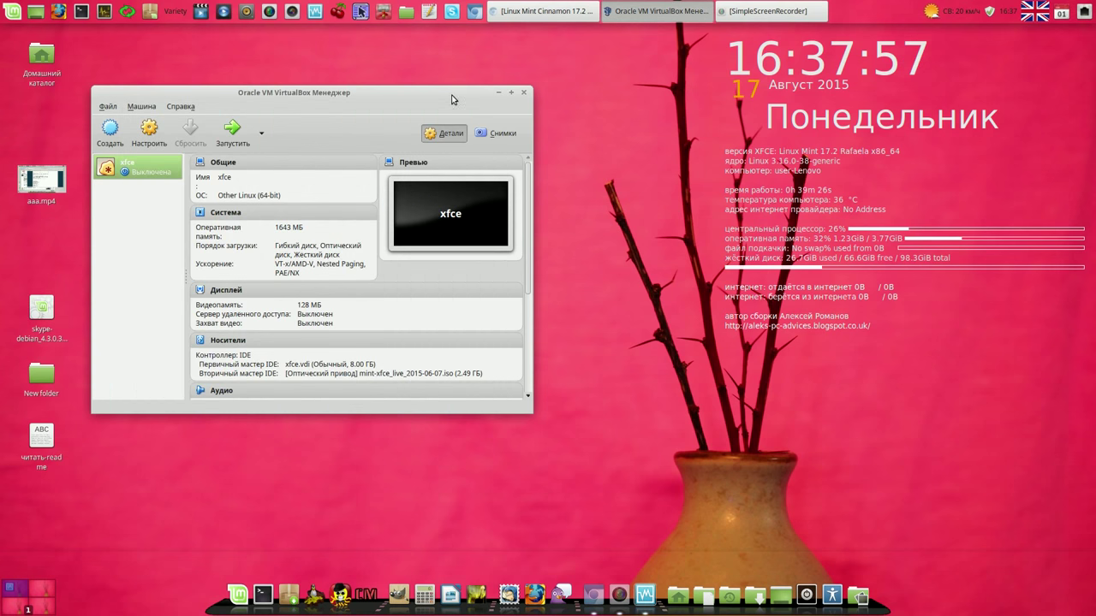
left_click(524, 94)
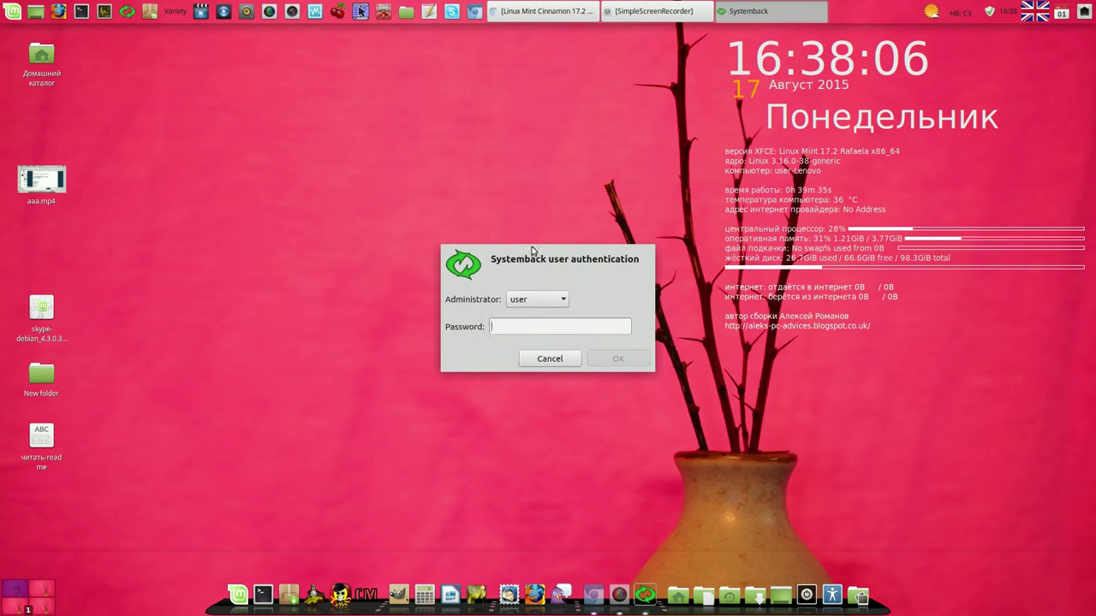
Step: Authenticate Systemback, start a new live system build in /home, and open a blank gedit document
type("••••••")
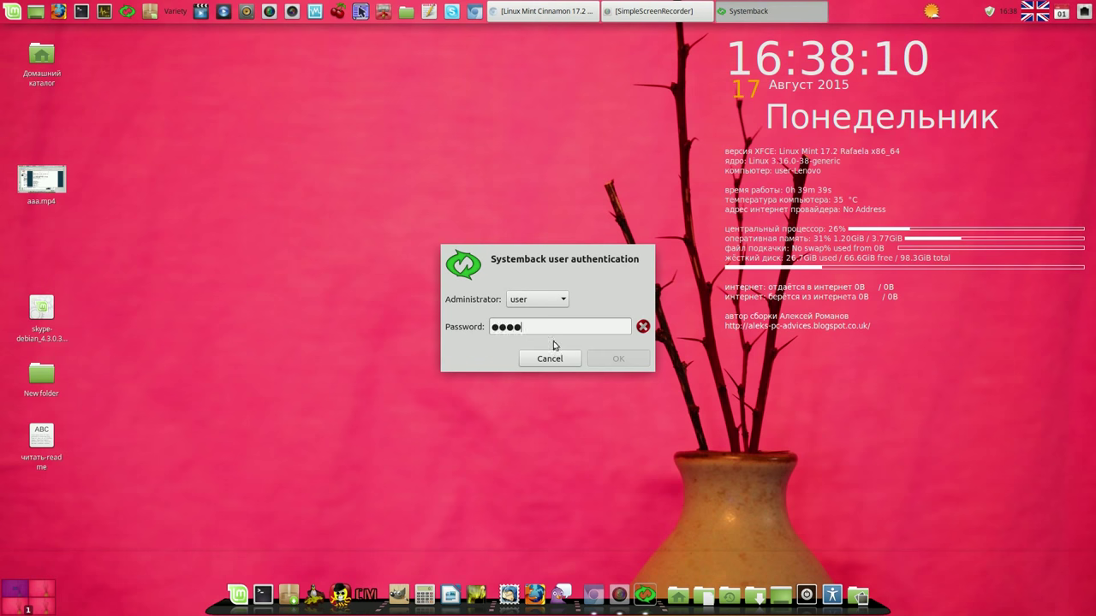
left_click(618, 358)
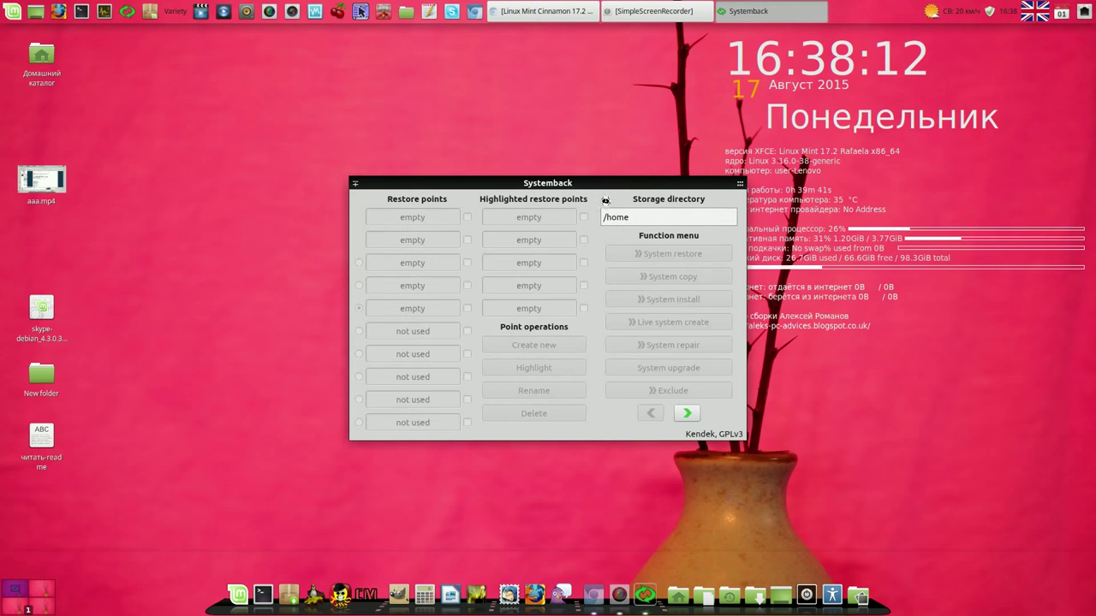
left_click_drag(609, 186, 464, 92)
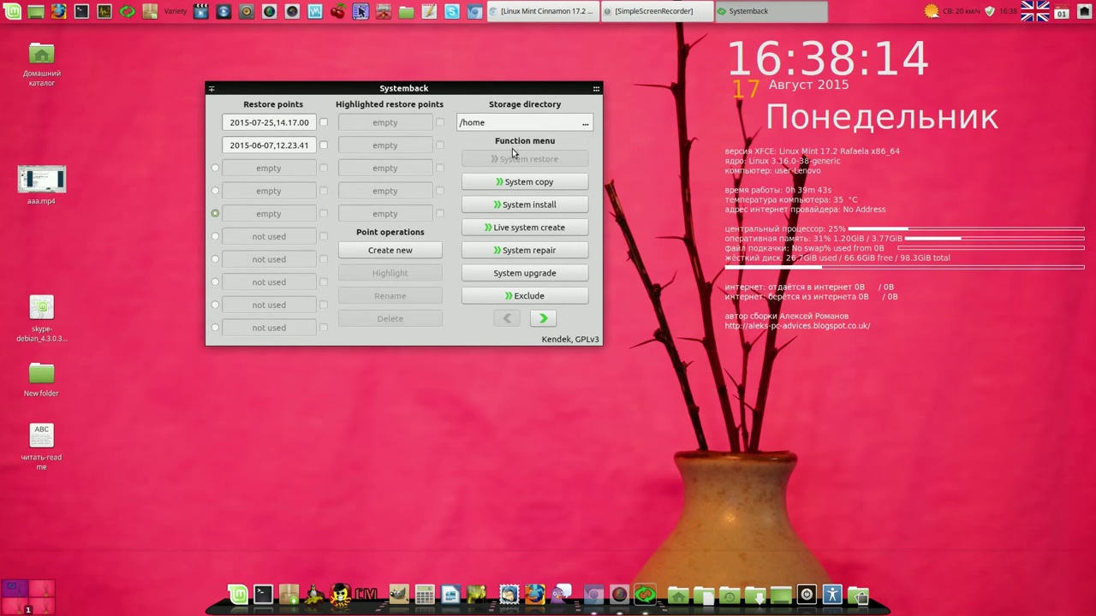
left_click(546, 232)
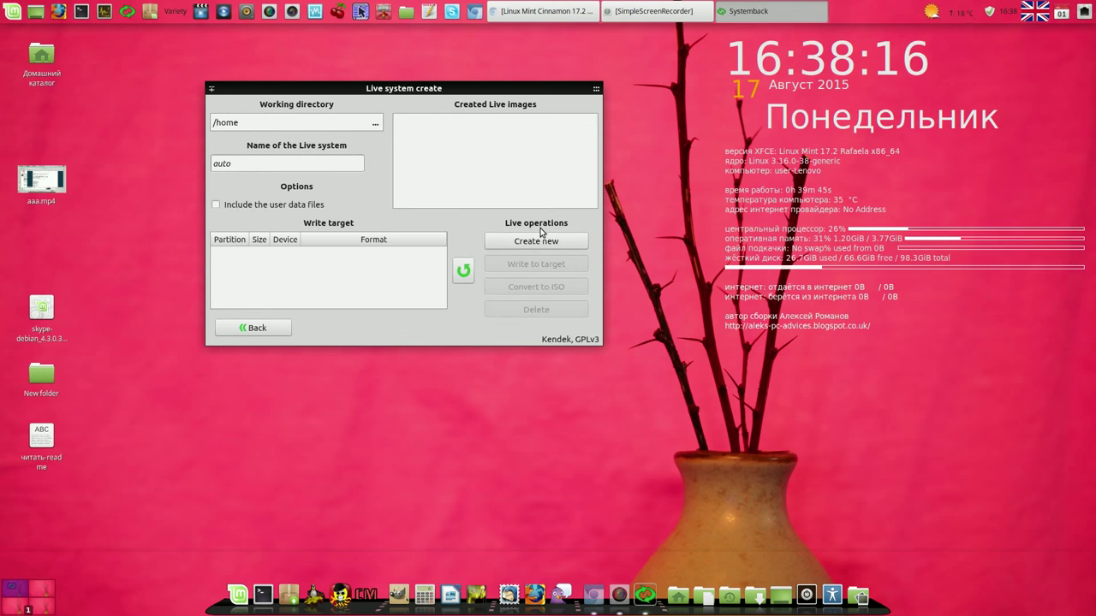
left_click(545, 241)
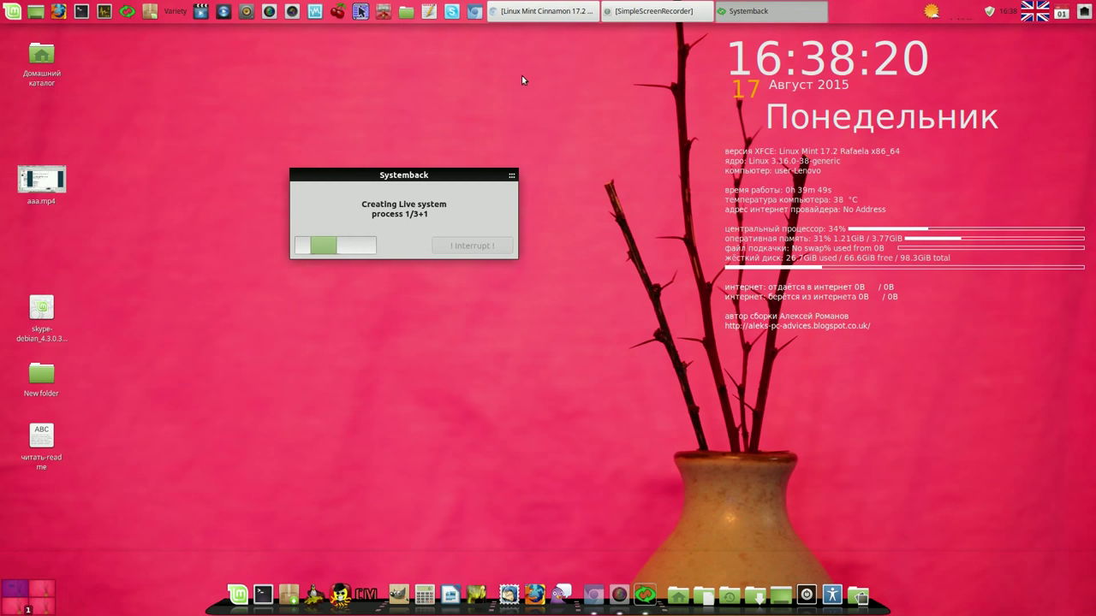
left_click(431, 13)
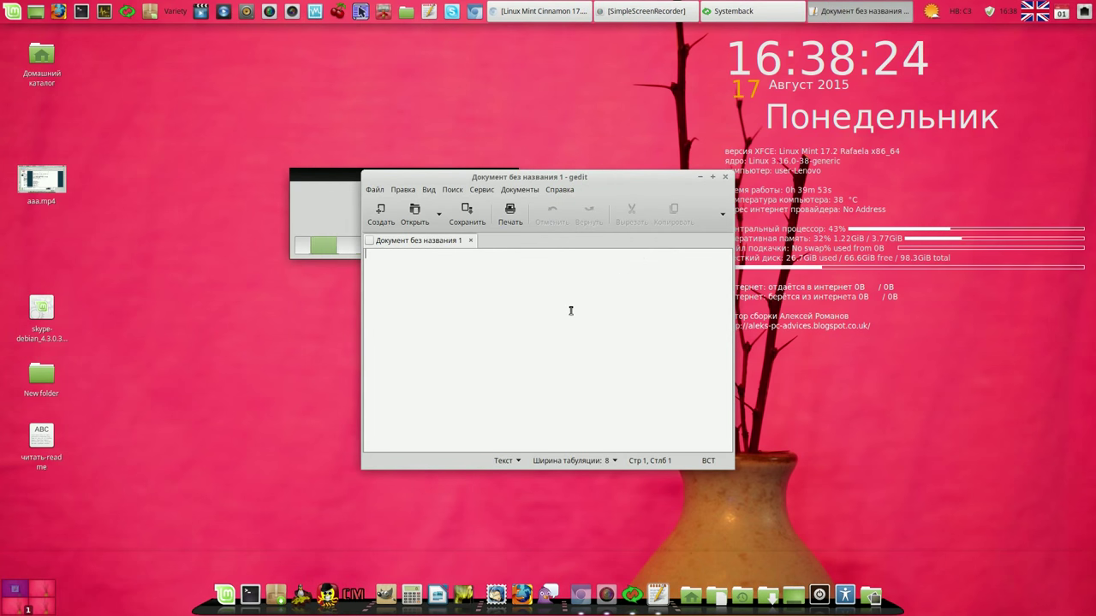
Step: Note start time 16-38 in gedit and place it beside the Systemback progress dialog
type("16")
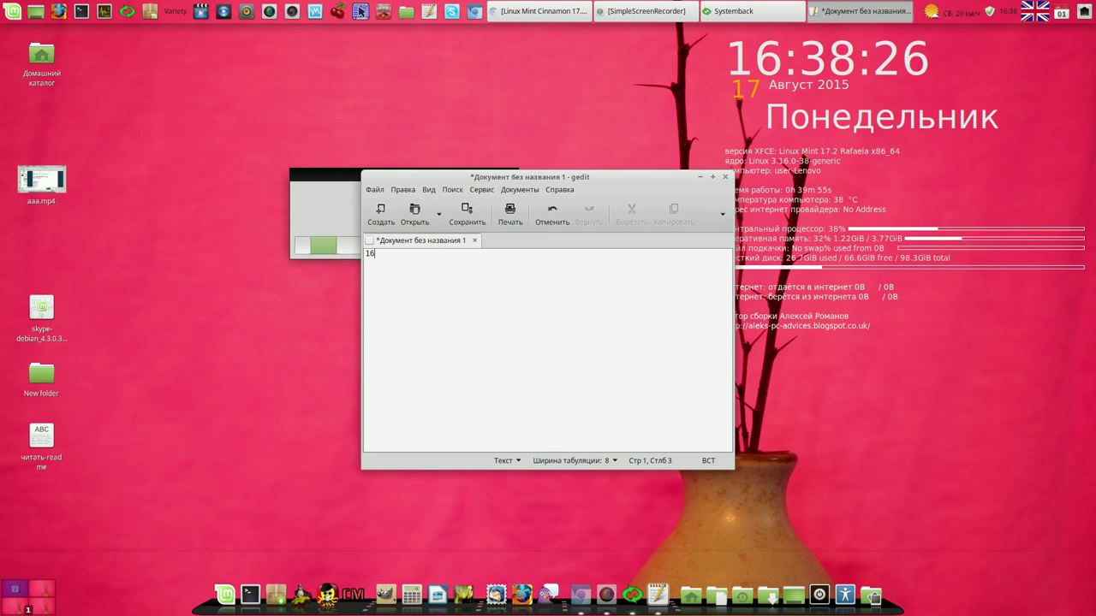
type("-38")
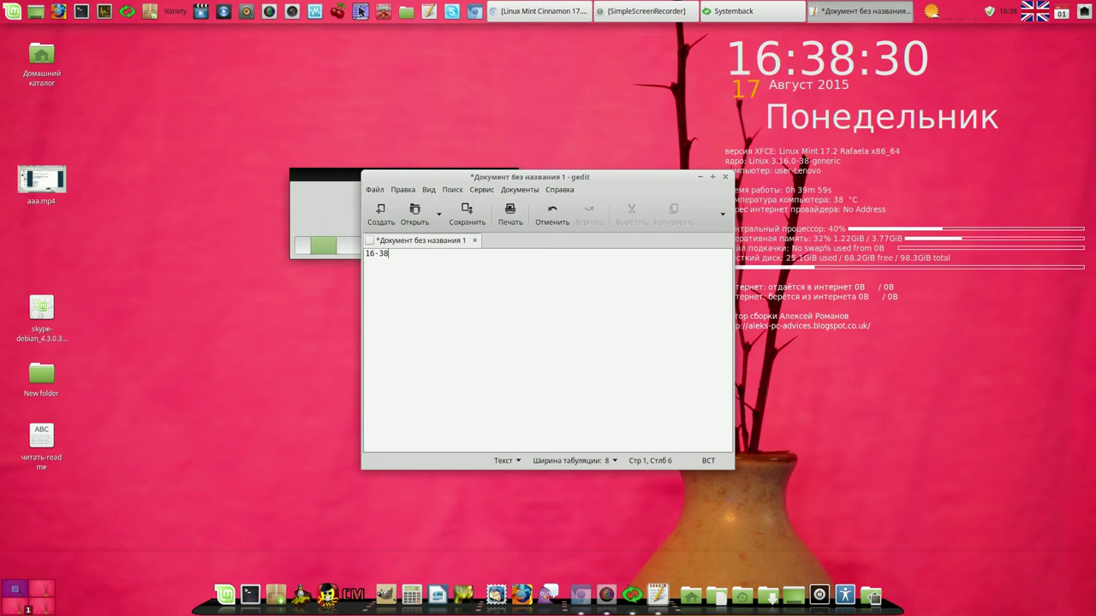
key("Return")
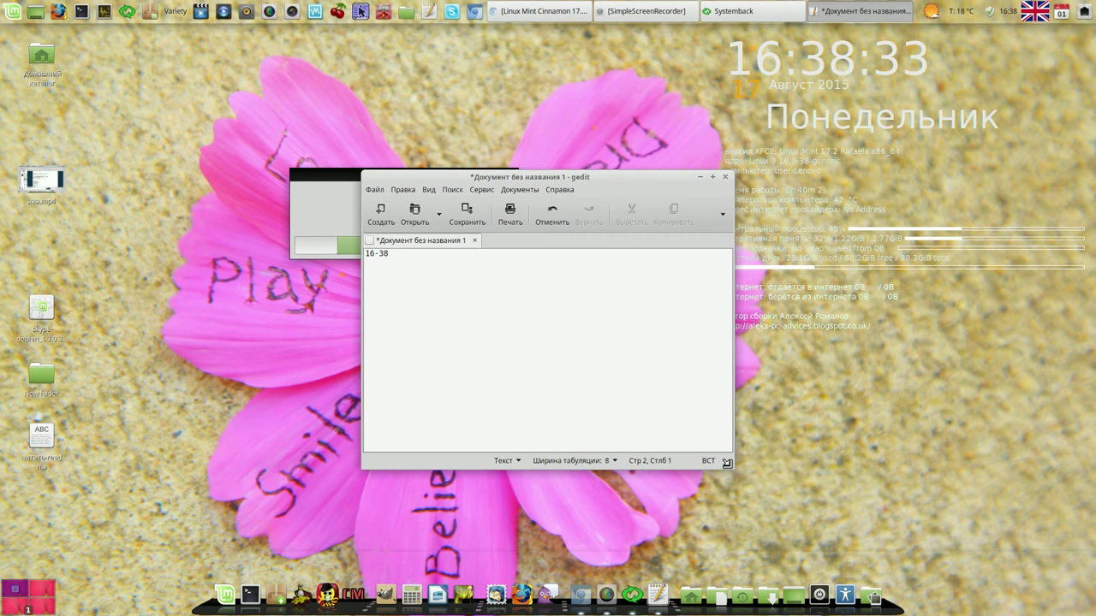
left_click_drag(725, 462, 614, 344)
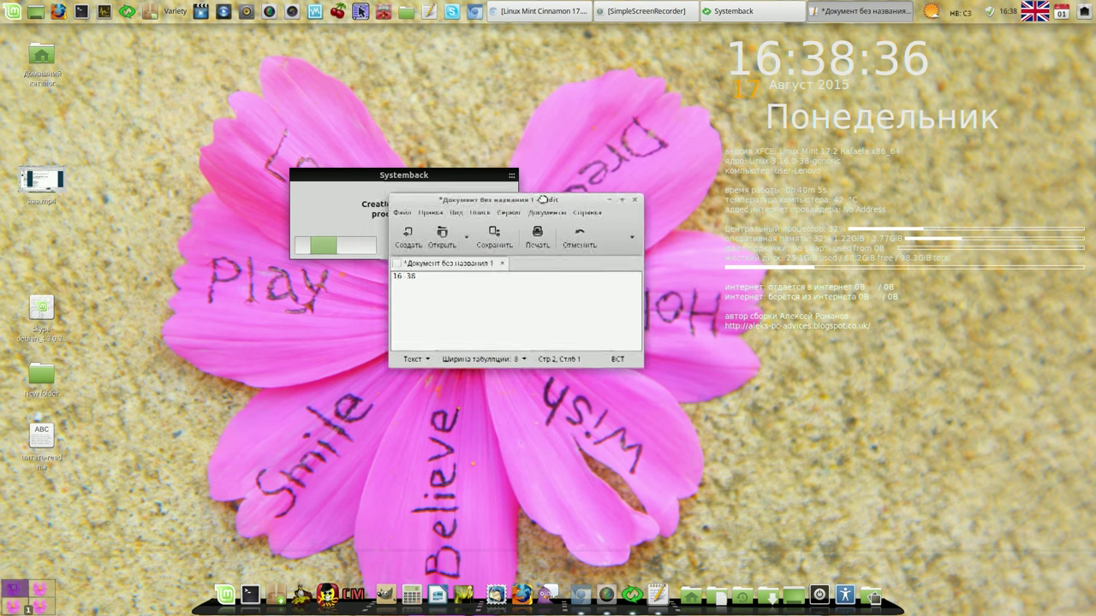
left_click_drag(515, 177, 626, 308)
left_click_drag(442, 177, 261, 96)
left_click_drag(618, 308, 514, 96)
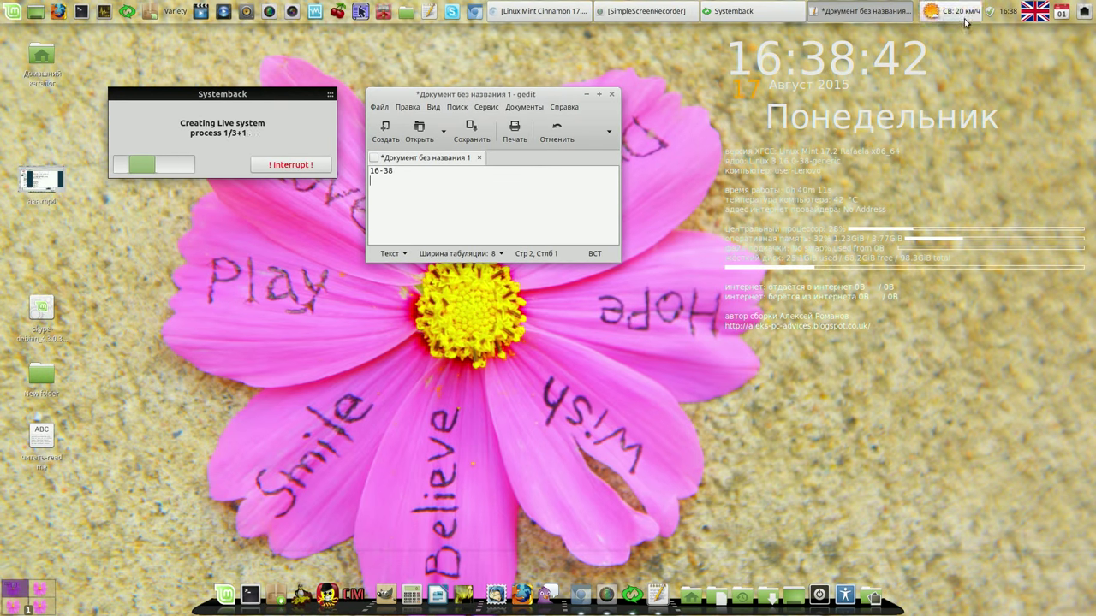
left_click(648, 15)
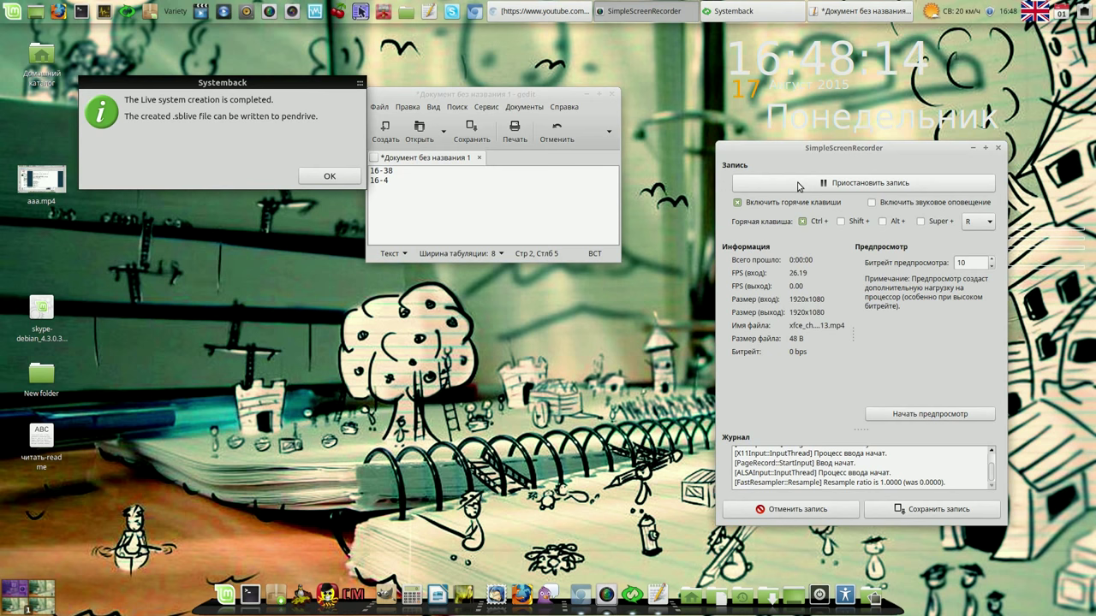
Step: Record finish time 16-48, acknowledge the completed systemback_live_2015-08-17 image, and close Systemback and gedit
left_click(405, 181)
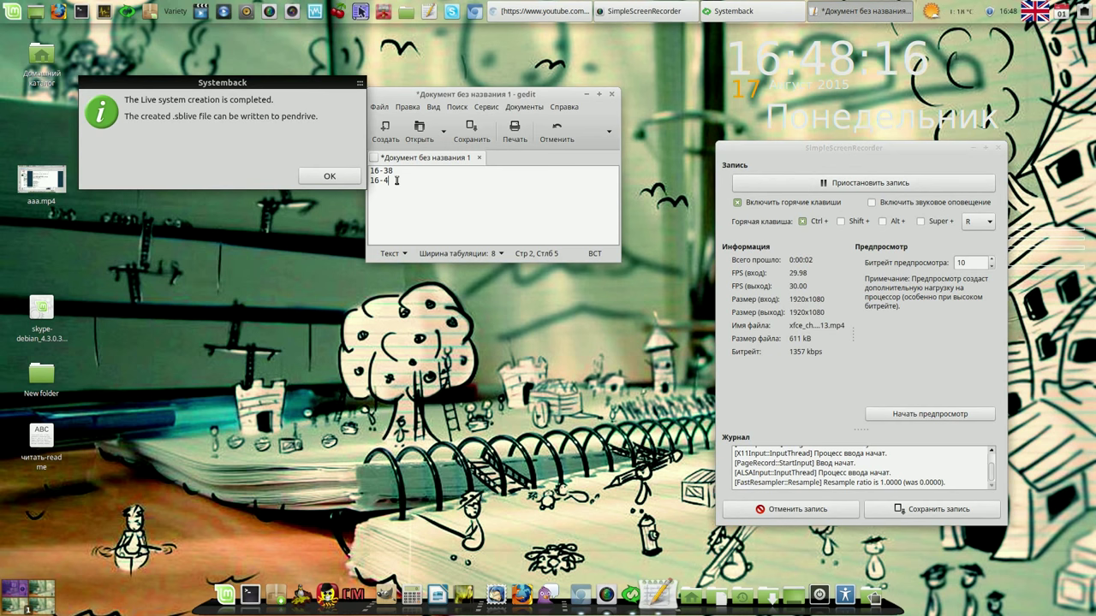
type("8")
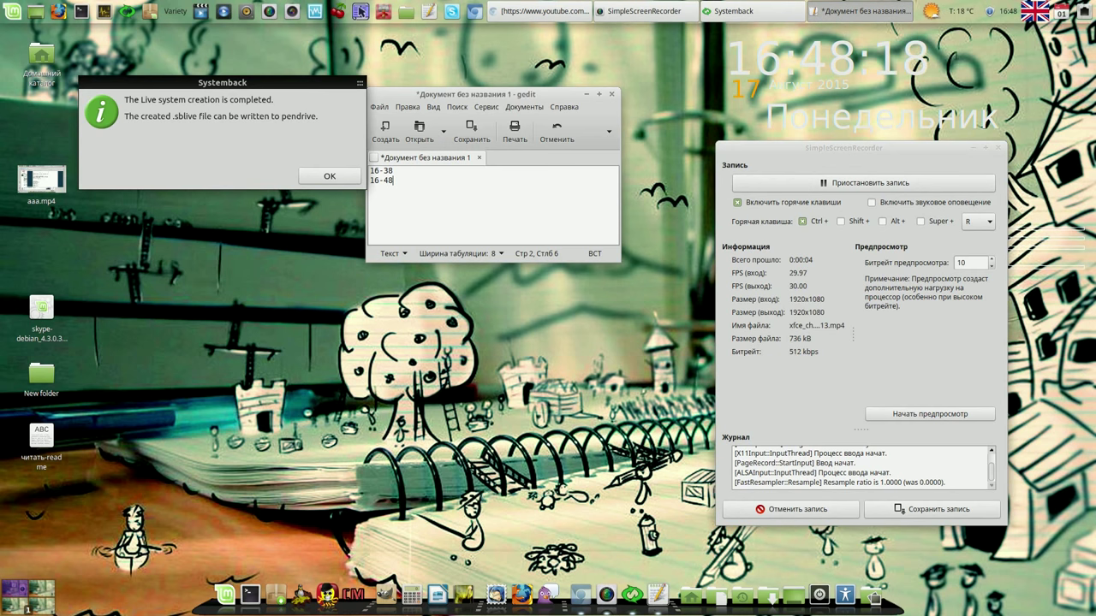
left_click(333, 177)
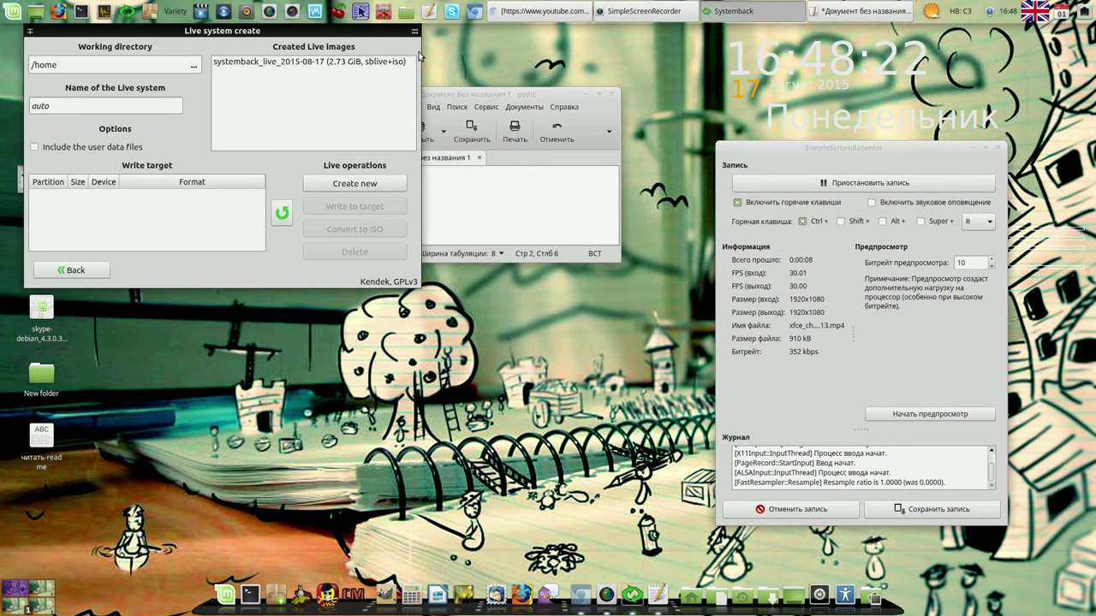
left_click(416, 36)
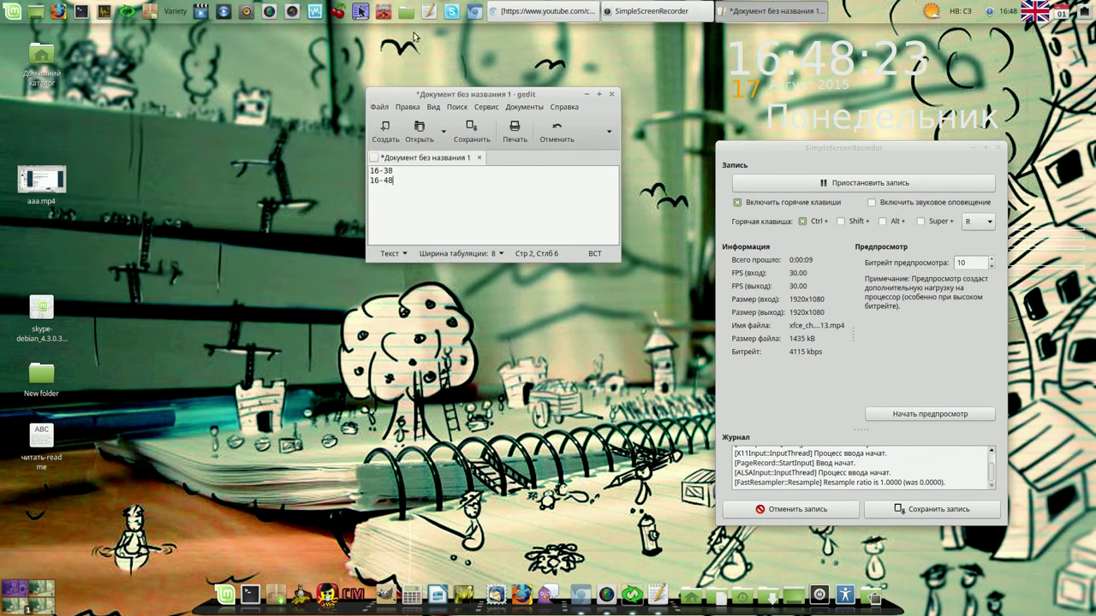
left_click(612, 97)
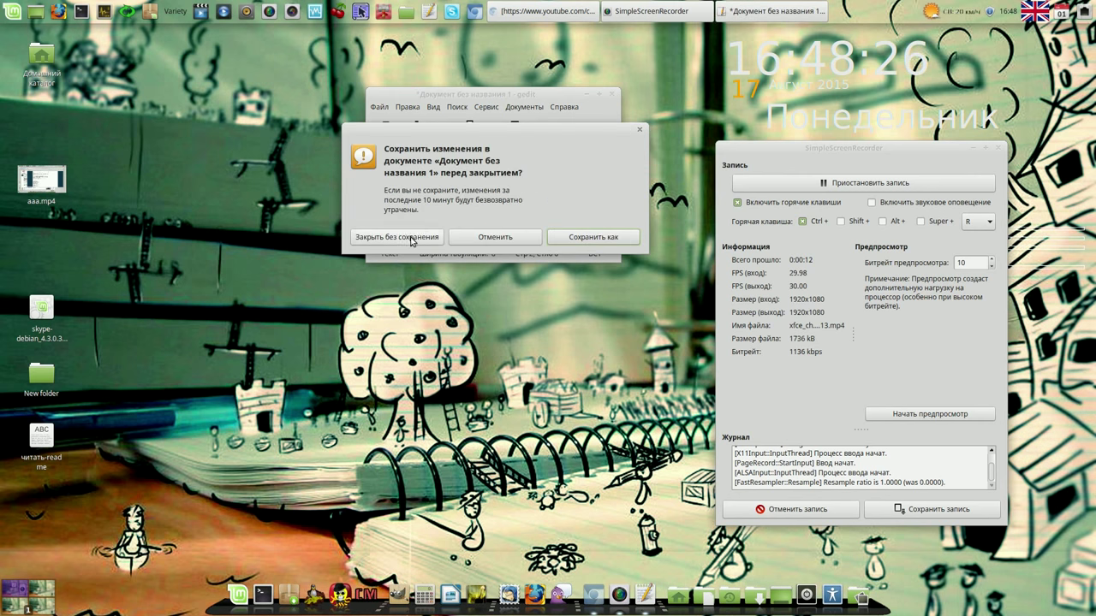
Step: Discard the unsaved notes, reopen VirtualBox Manager ignoring the missing-media warning, and open xfce's settings
left_click(410, 238)
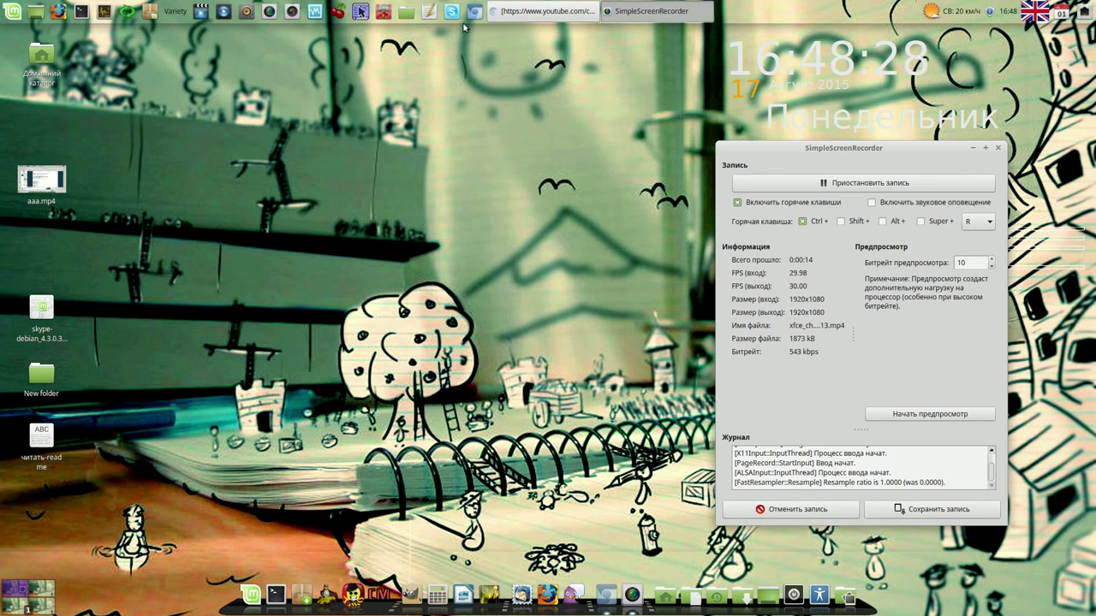
left_click(316, 14)
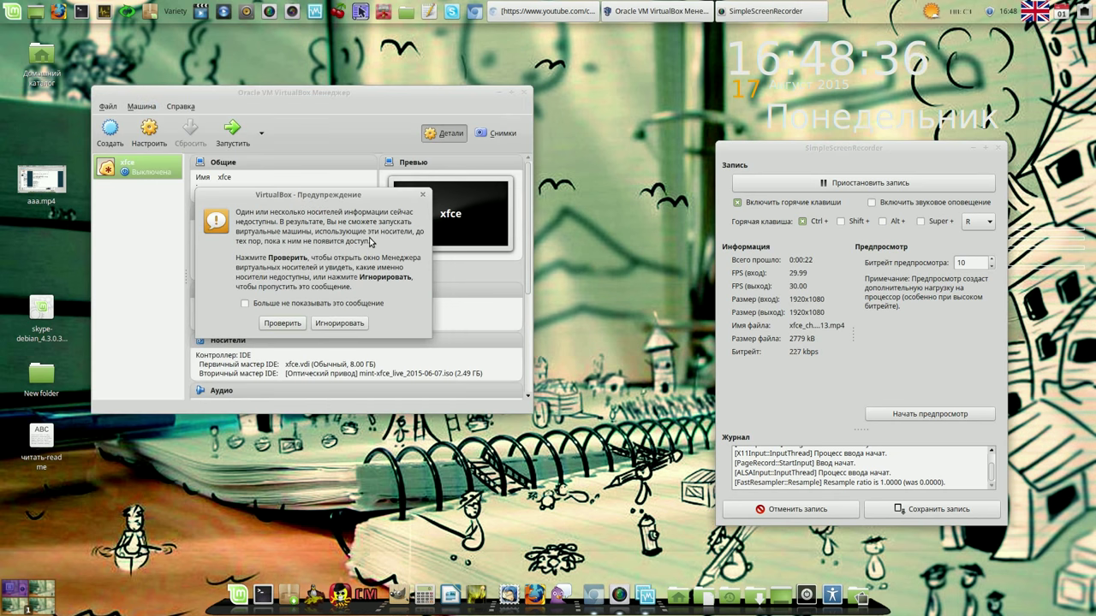
left_click(339, 323)
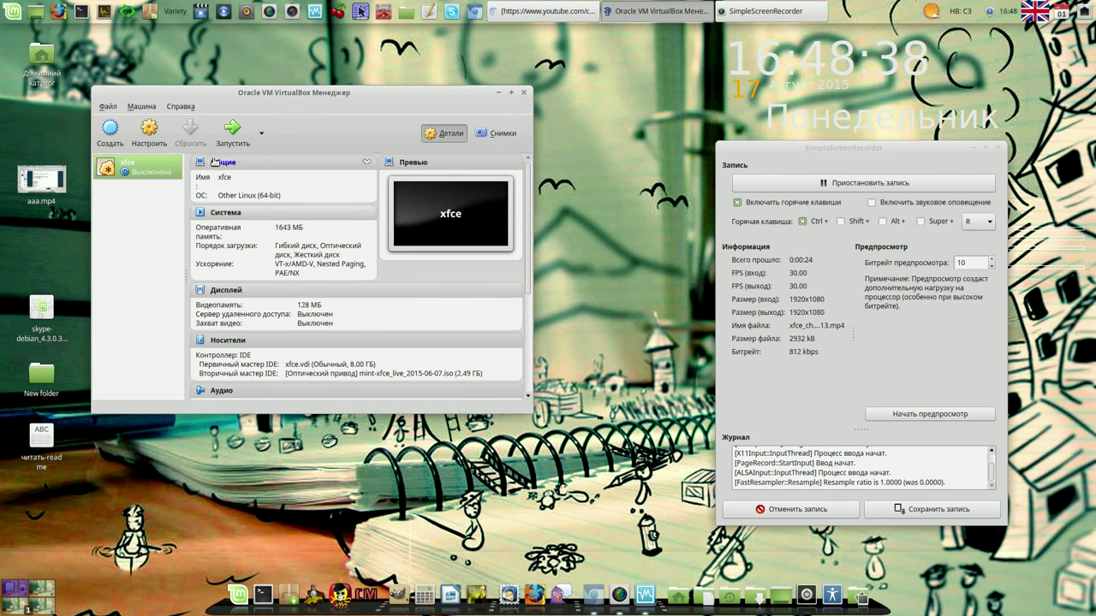
left_click(150, 130)
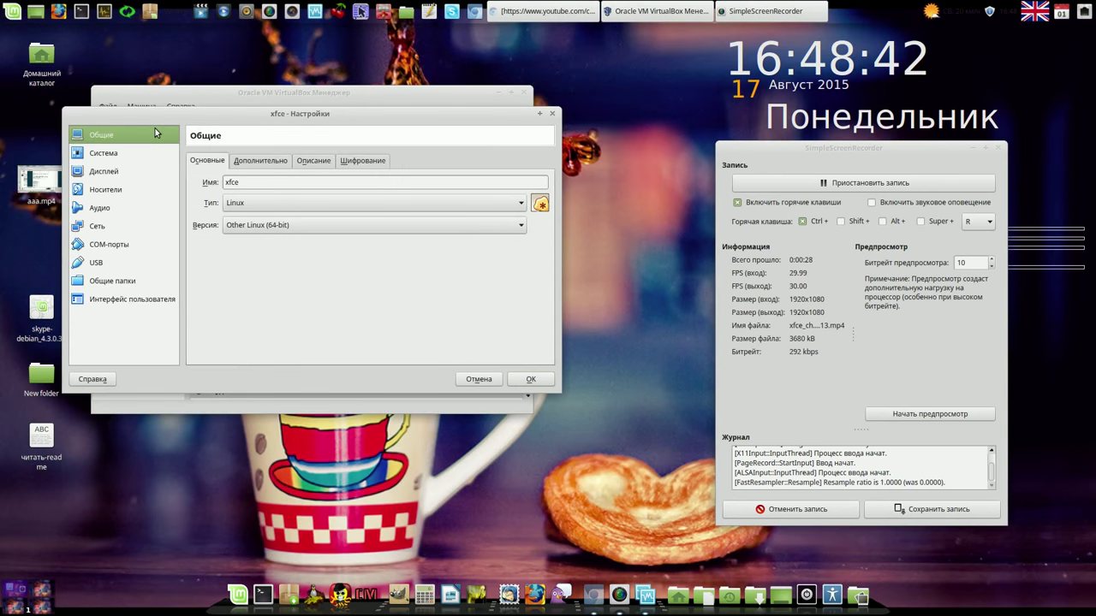
Step: Replace the xfce VM's mint-xfce optical disc with /home/systemback_live_2015-08-17.iso and save the settings
left_click(119, 190)
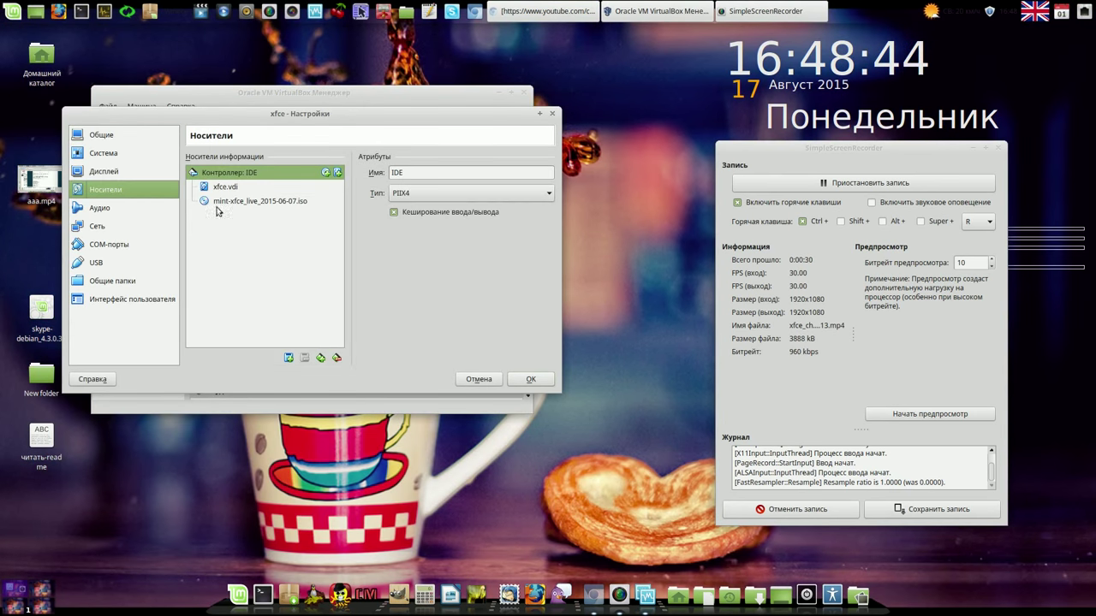
left_click(290, 202)
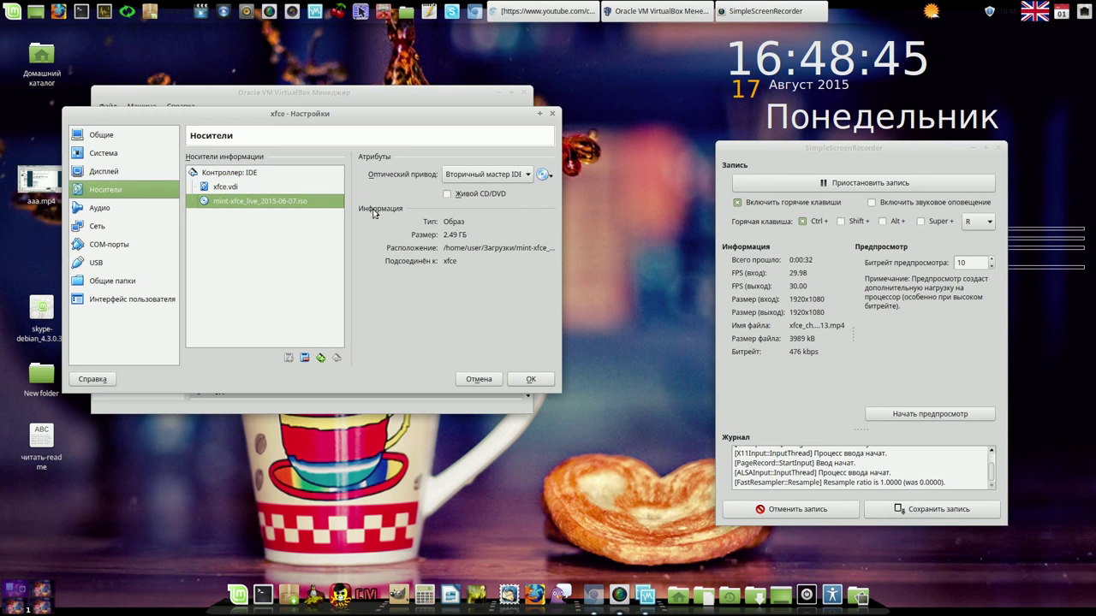
left_click(542, 174)
left_click(556, 191)
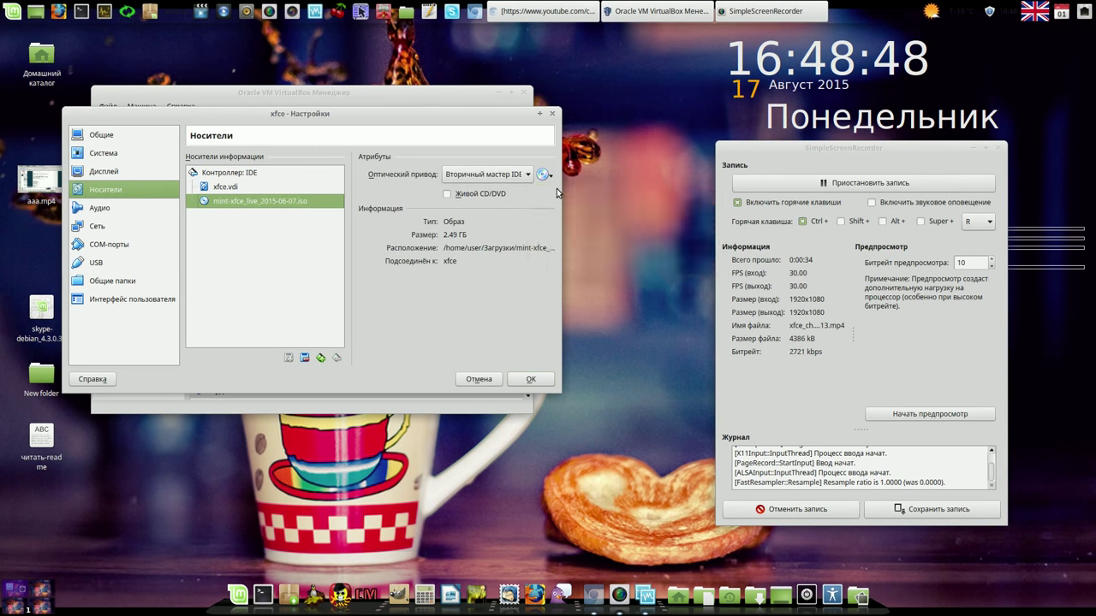
left_click(387, 269)
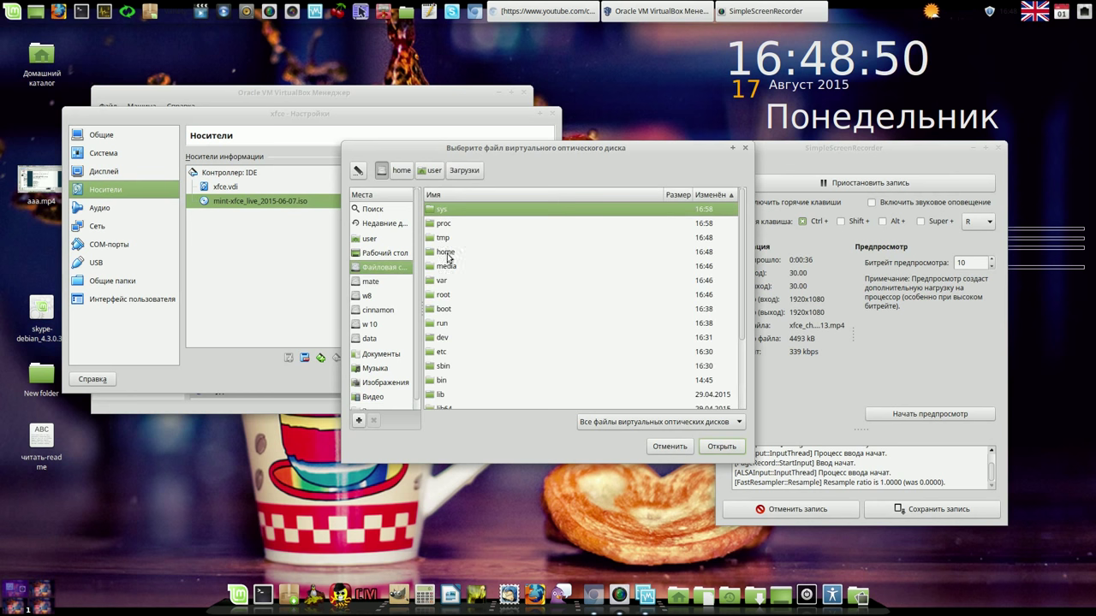
left_click(430, 256)
double_click(429, 256)
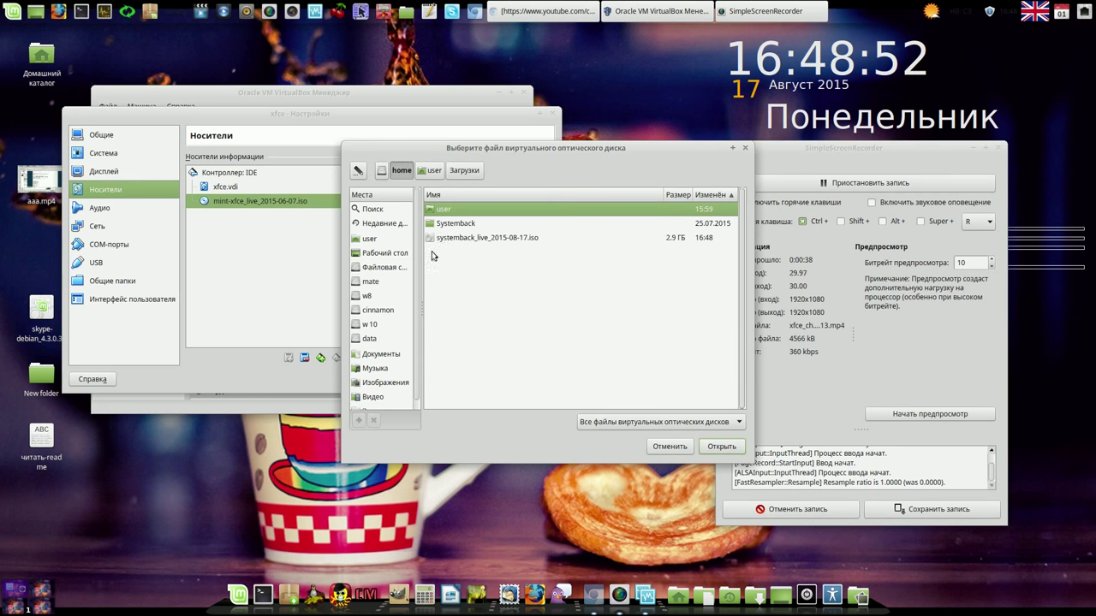
left_click(443, 238)
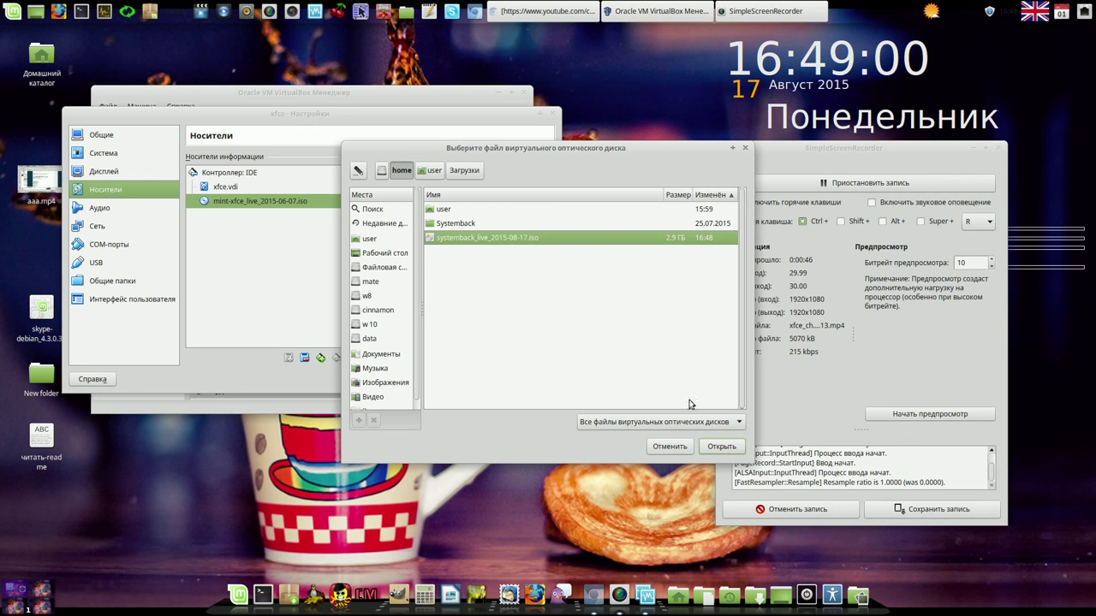
left_click(716, 447)
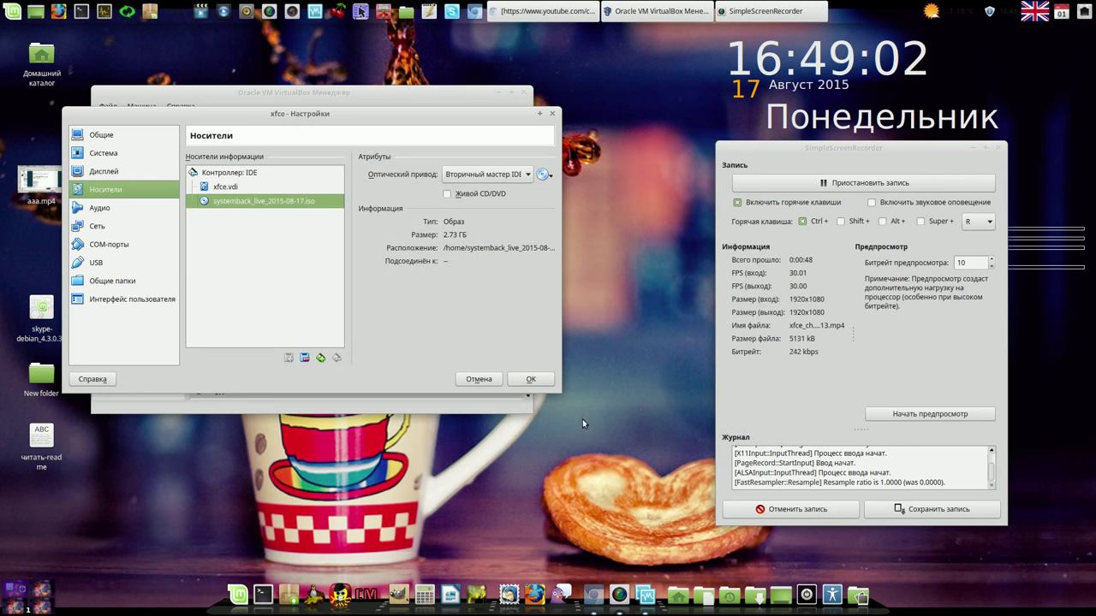
left_click(531, 379)
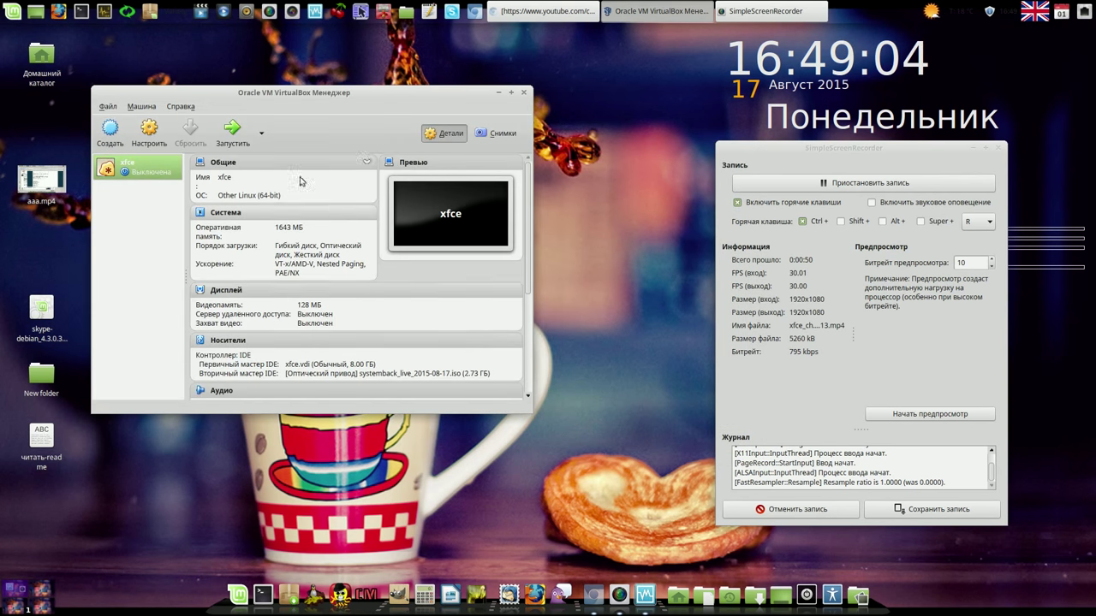
Step: Start the xfce VM, maximize it to view the Linux Mint 17.2 live desktop, then restore its size
left_click(235, 136)
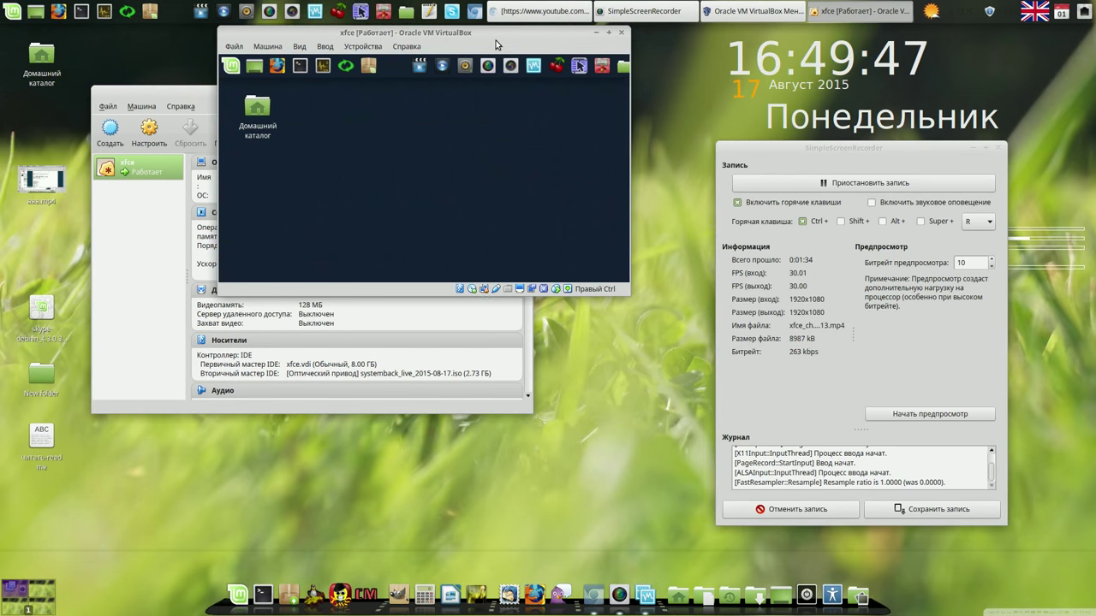
left_click(607, 32)
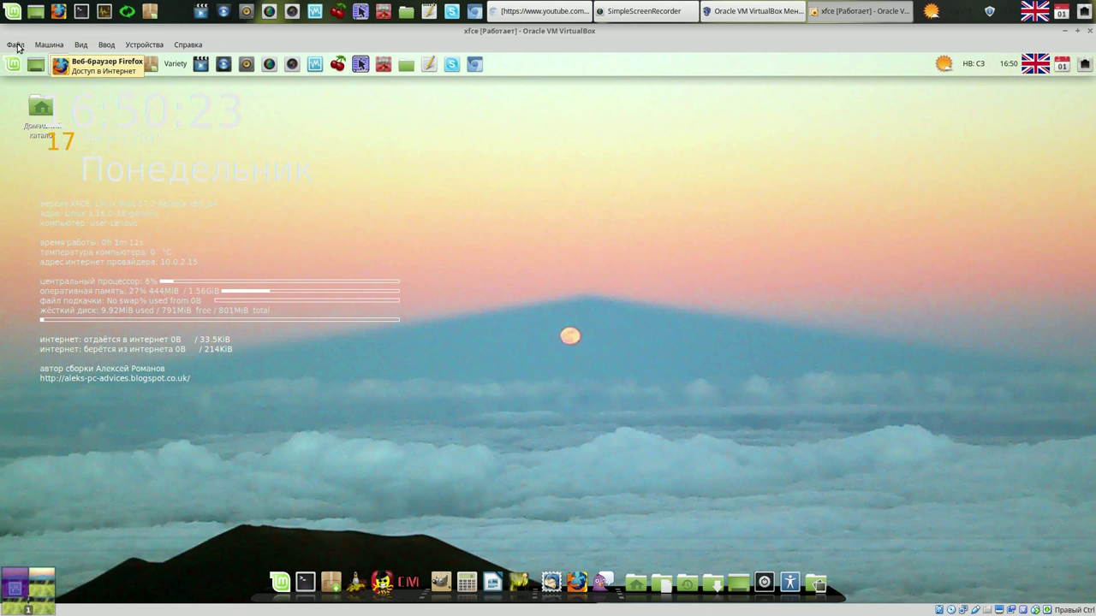
left_click(15, 45)
left_click(653, 54)
left_click(1077, 32)
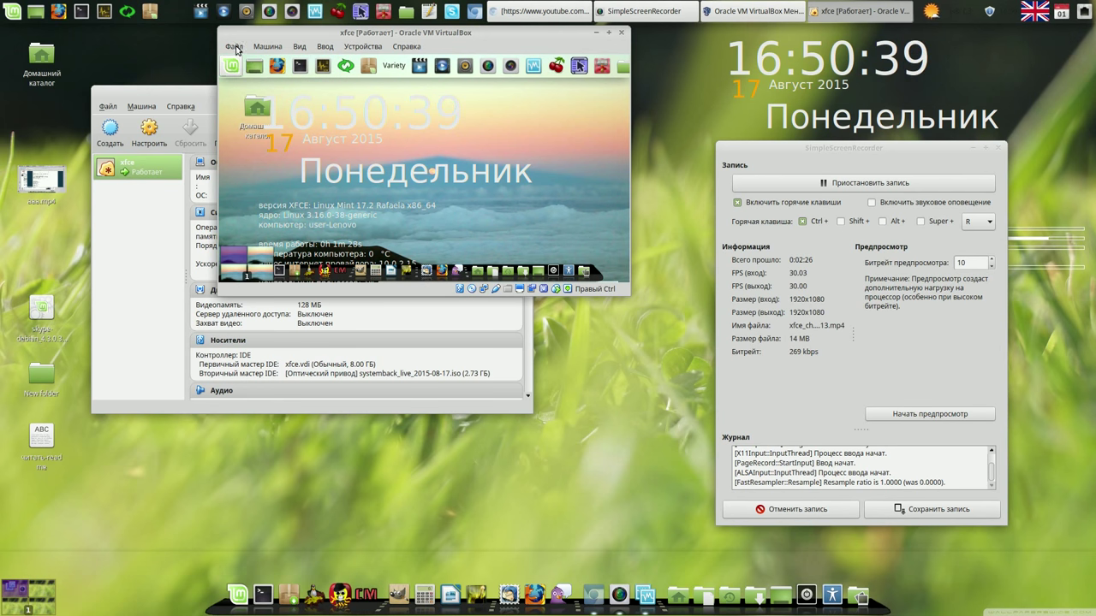
left_click(234, 49)
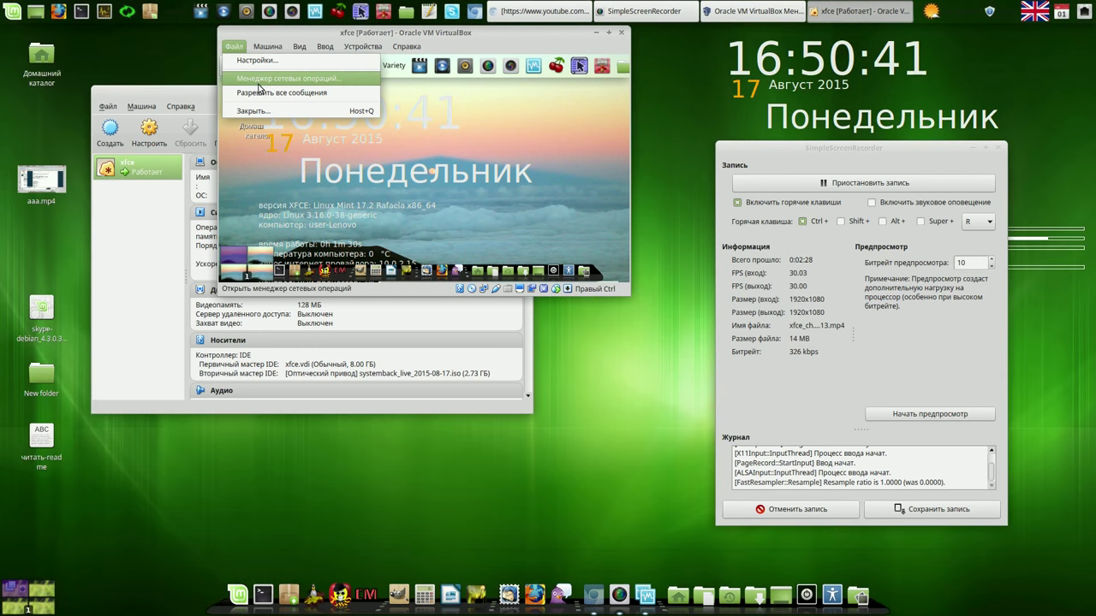
Step: Snapshot the running xfce VM as 'Снимок 1', then launch CherryTree from the panel
key("Escape")
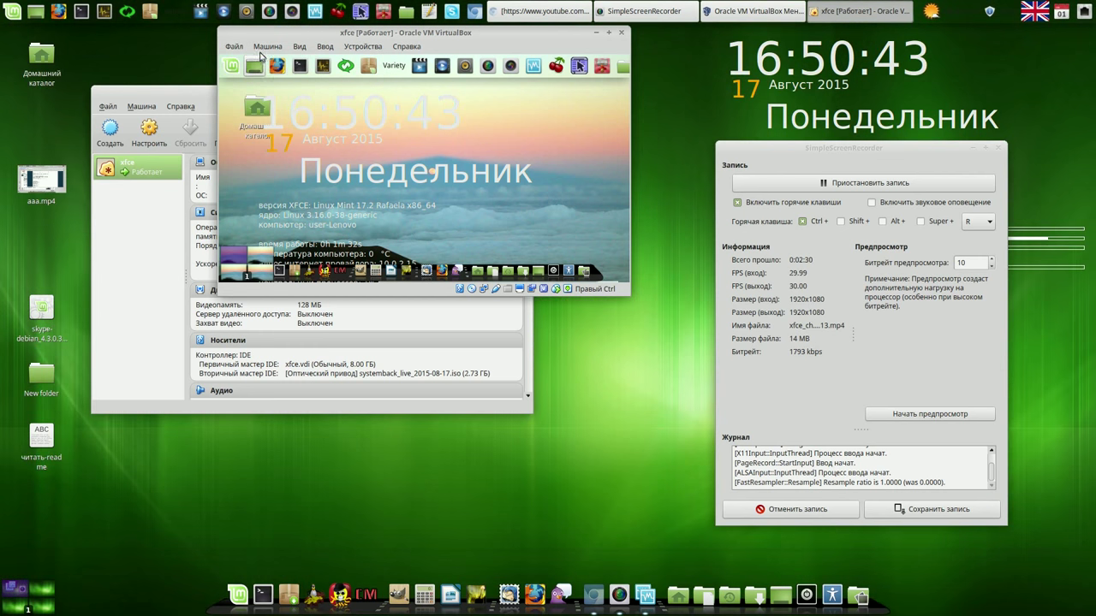
left_click(265, 48)
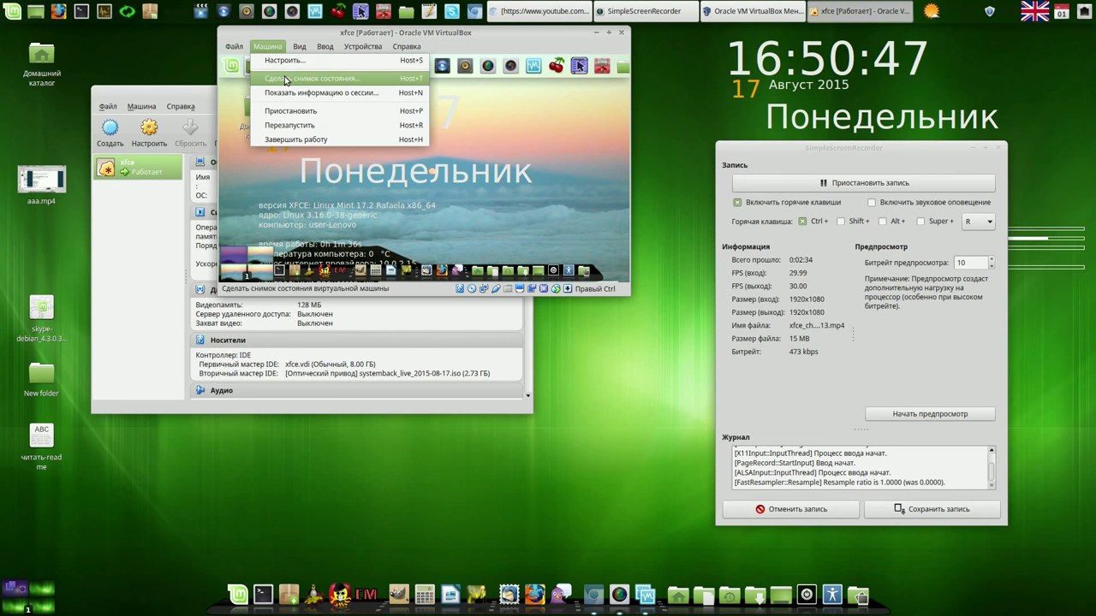
left_click(286, 79)
left_click(500, 253)
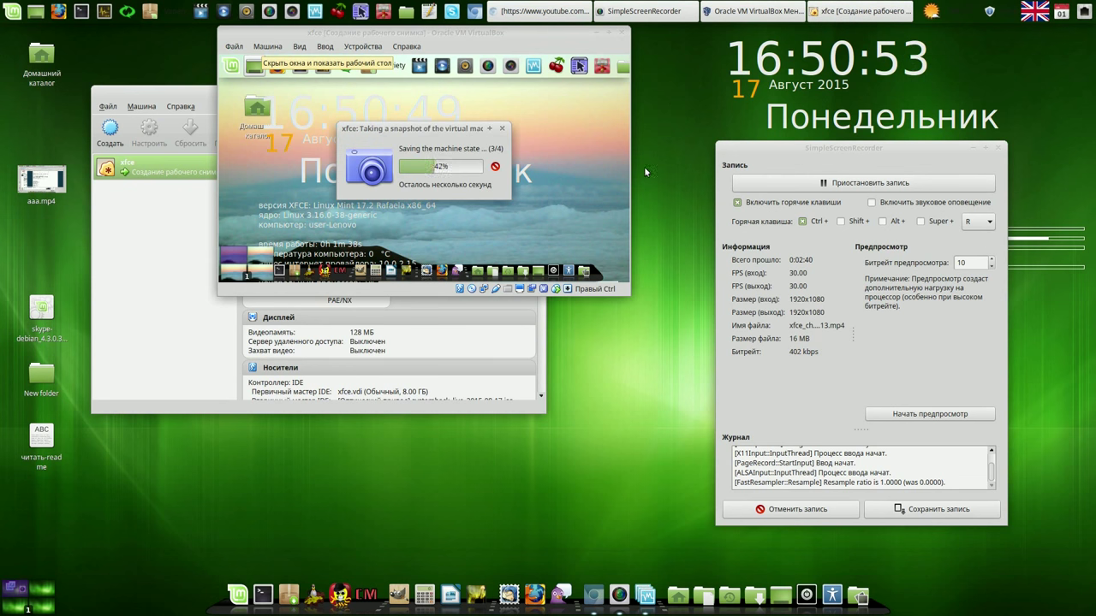
left_click(339, 12)
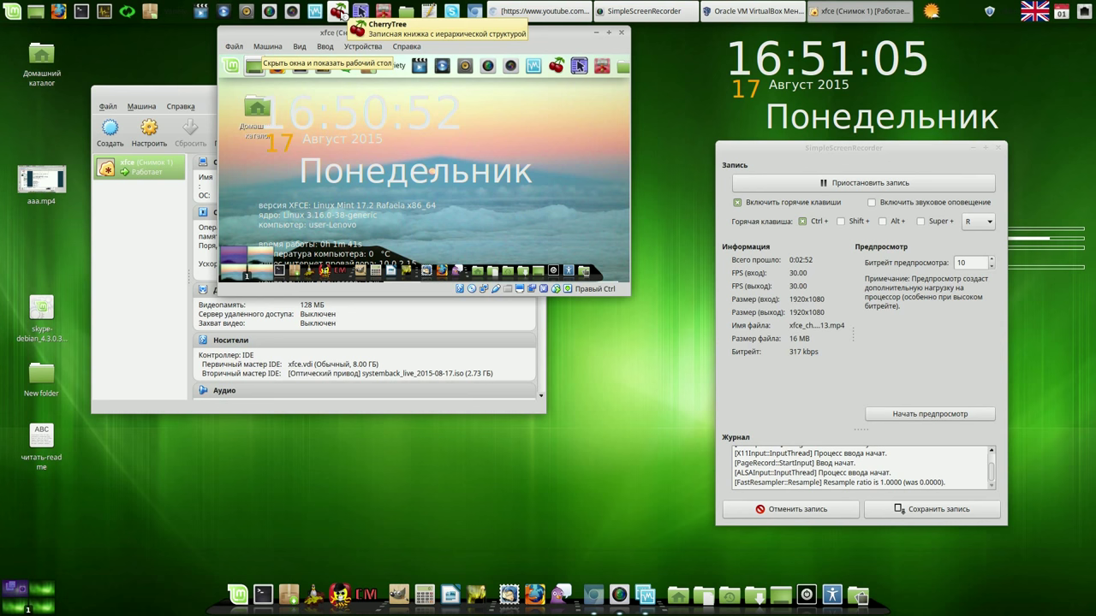
left_click(339, 12)
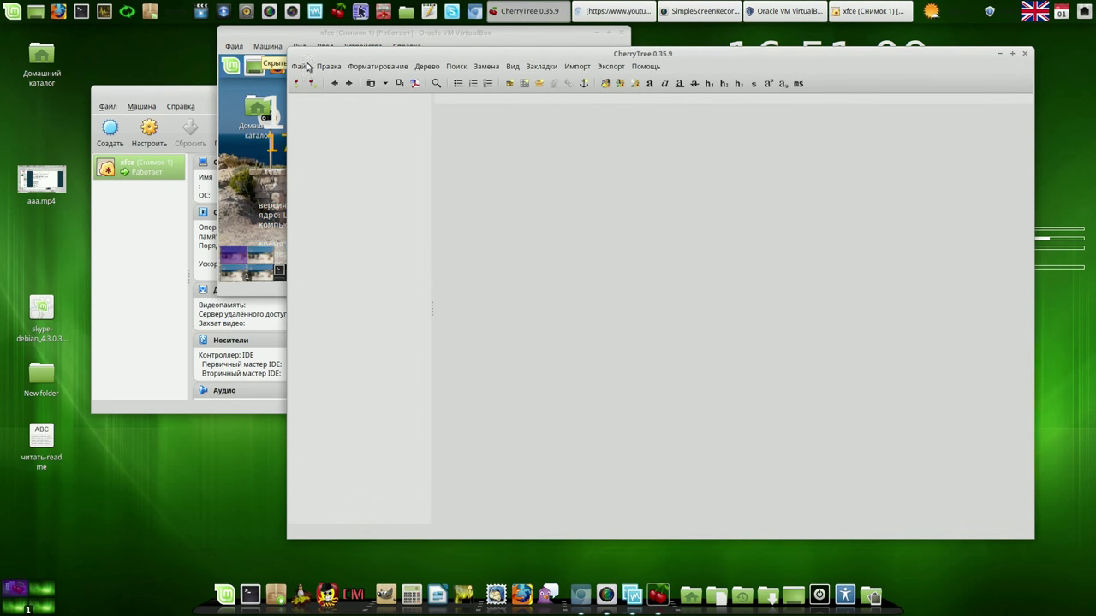
Step: Open the notes file data/CherryTree/ctb/команды и видео.ctb in CherryTree
left_click(304, 67)
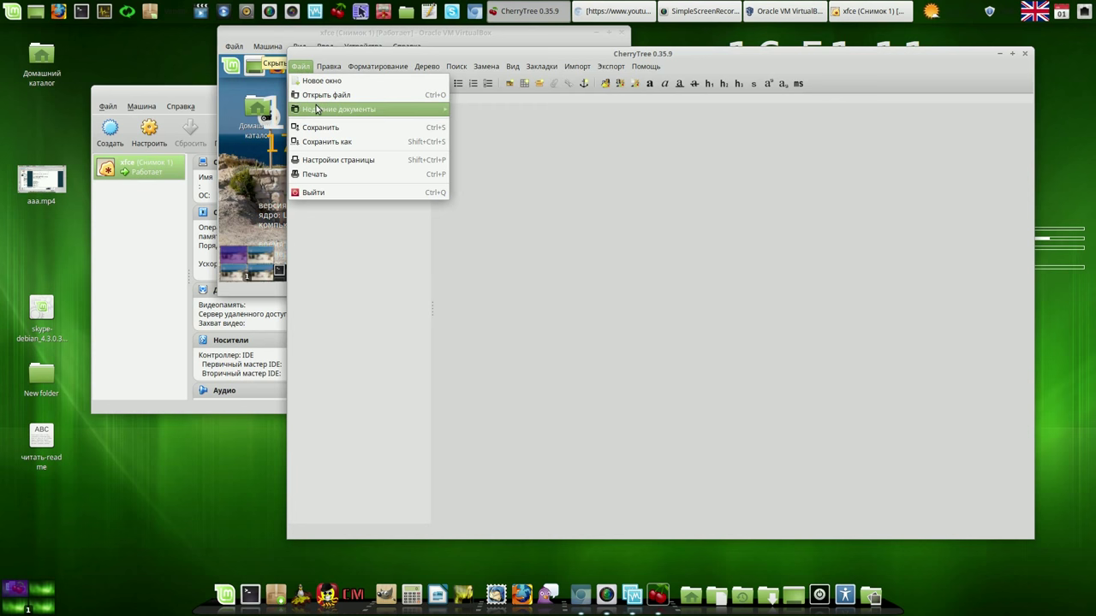
mouse_move(316, 110)
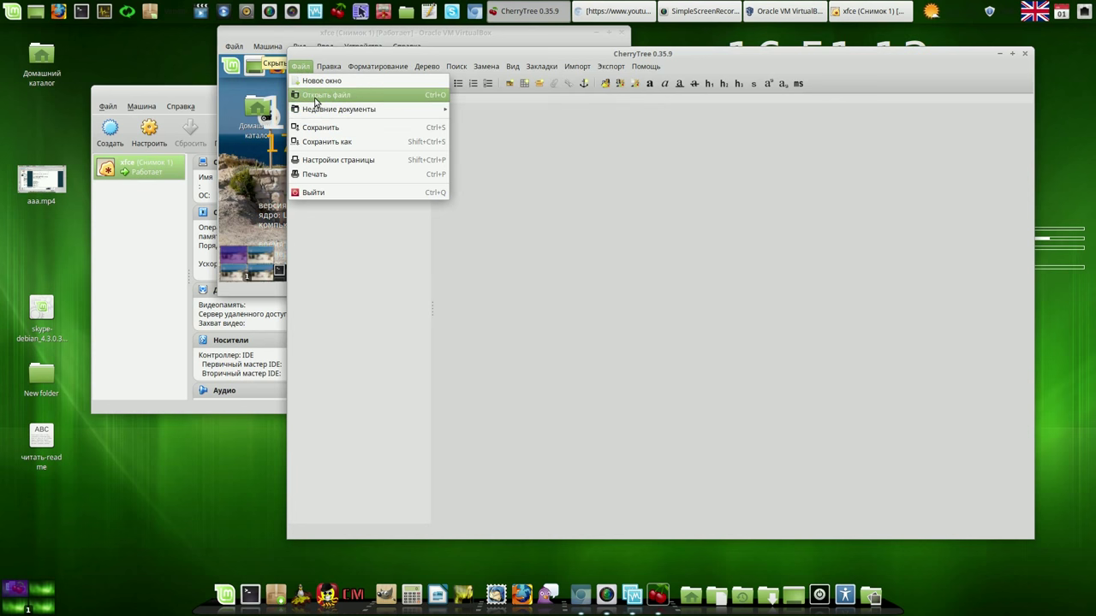
left_click(318, 96)
left_click(485, 342)
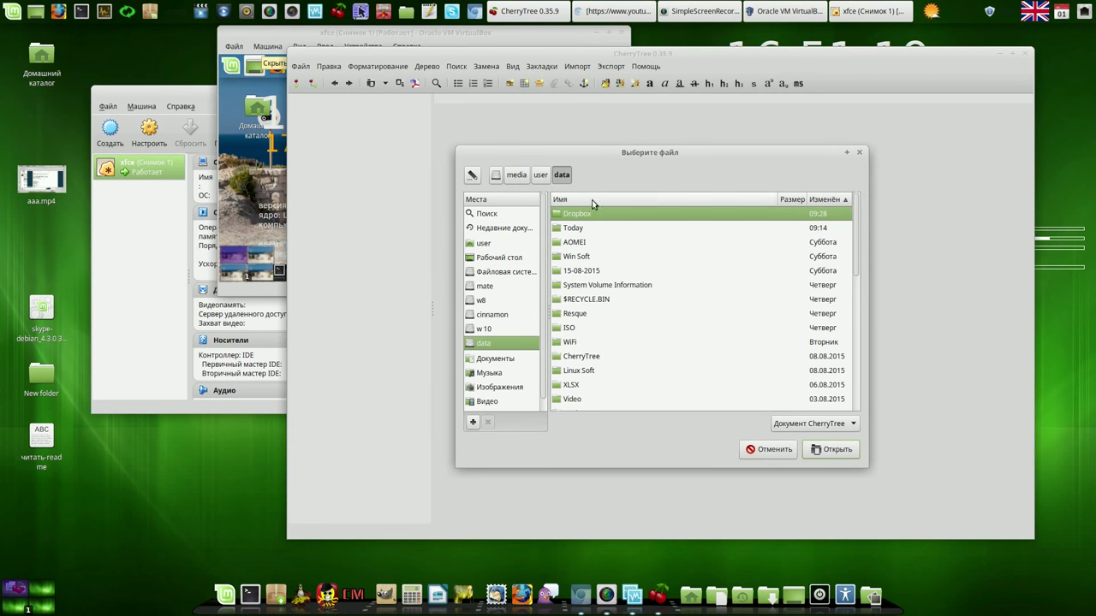
left_click(594, 202)
double_click(576, 285)
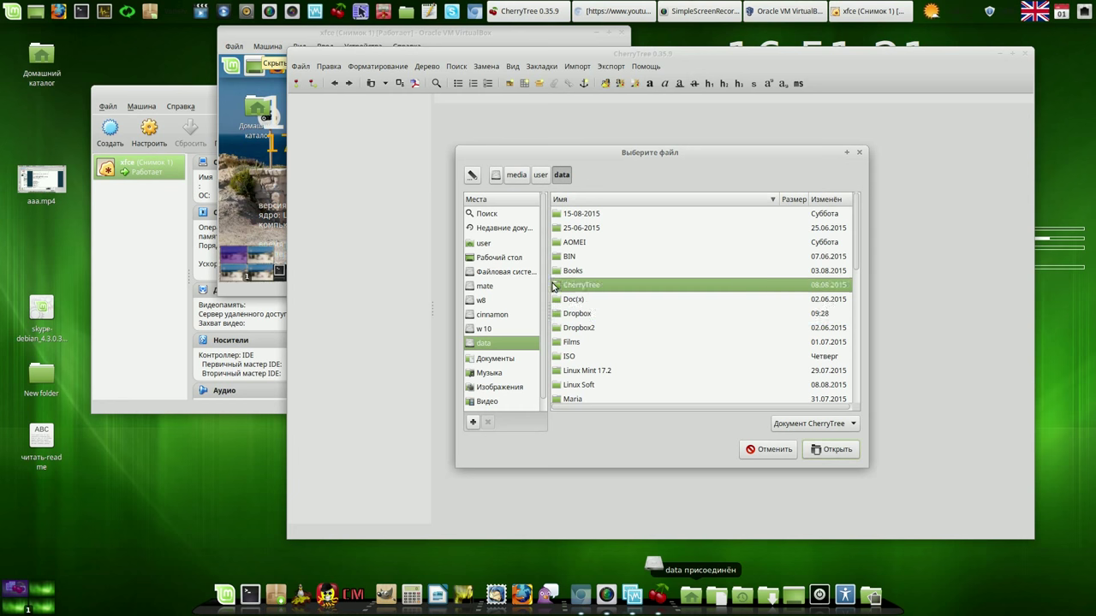
double_click(559, 214)
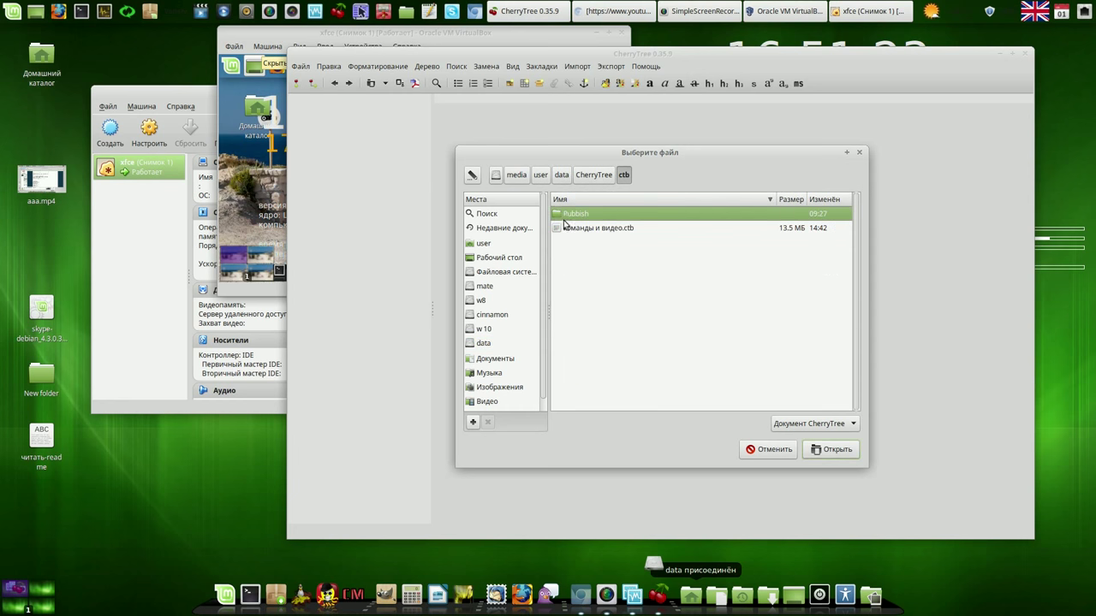
double_click(562, 228)
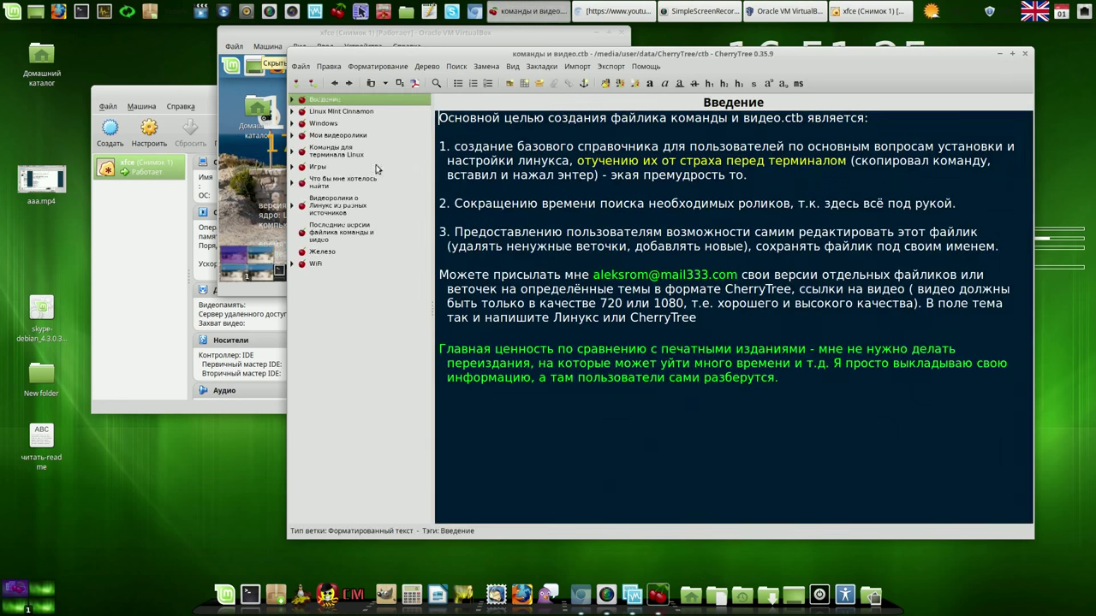
Step: Copy the 'apt recommends systemback' line from the Установка Systemback note
left_click(293, 151)
left_click(300, 168)
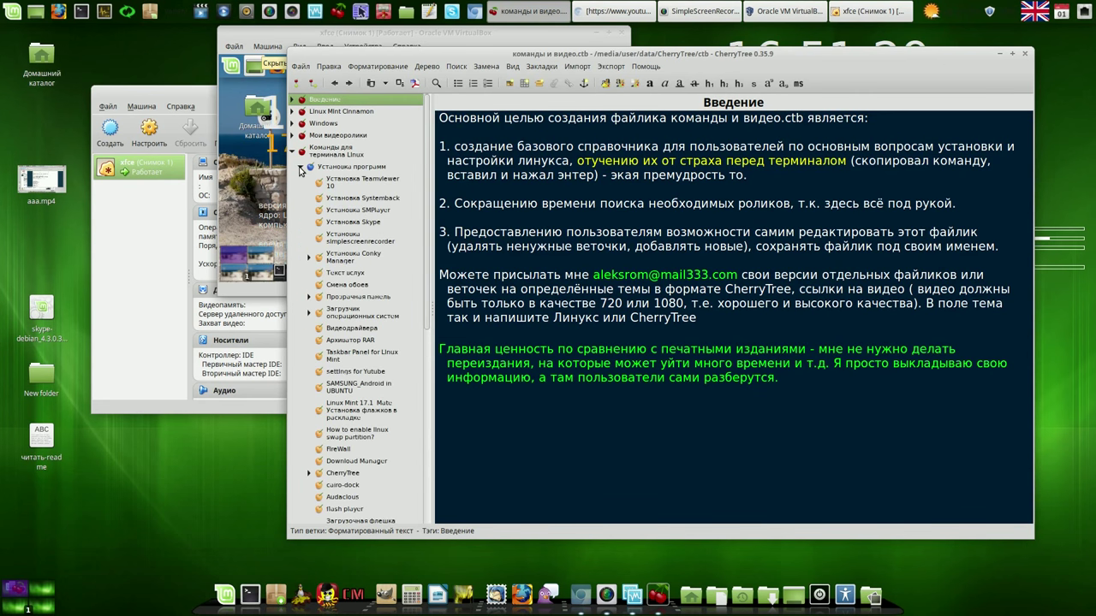
left_click(343, 200)
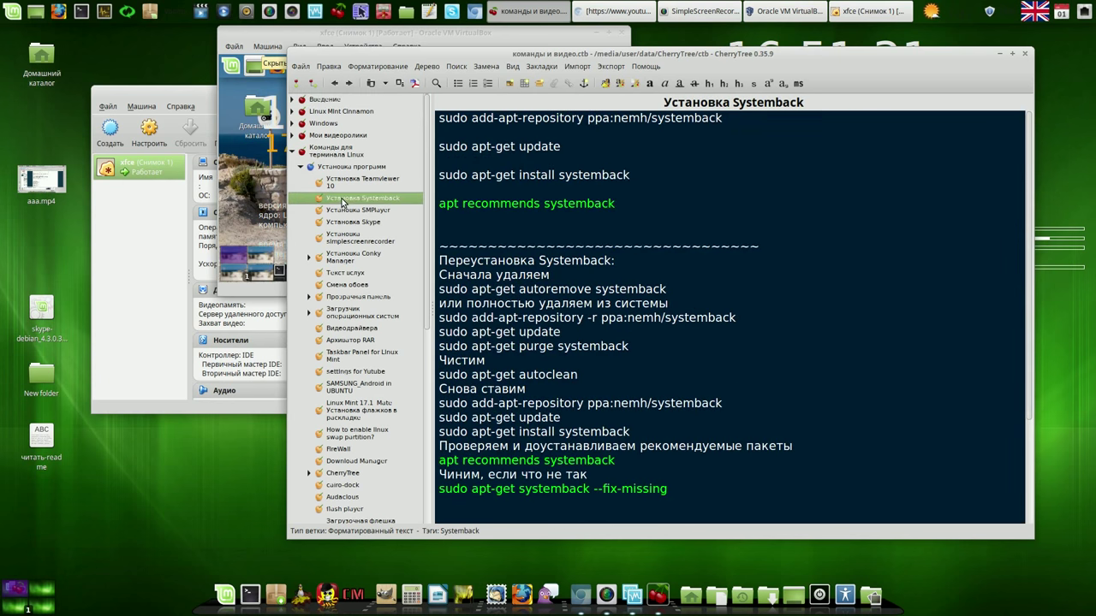
left_click_drag(617, 203, 438, 204)
right_click(459, 204)
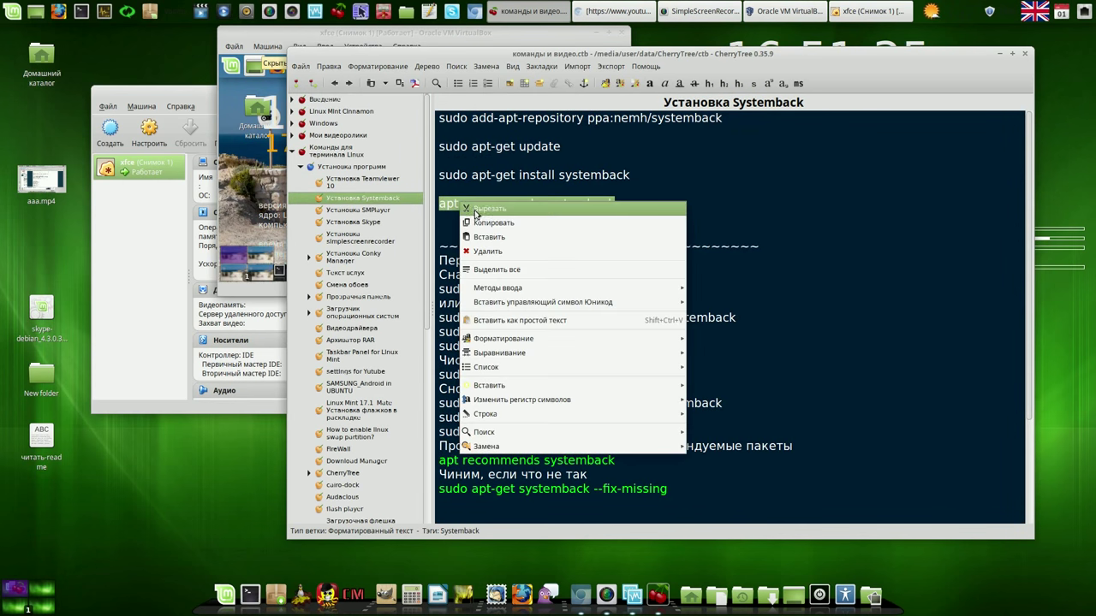
left_click(481, 225)
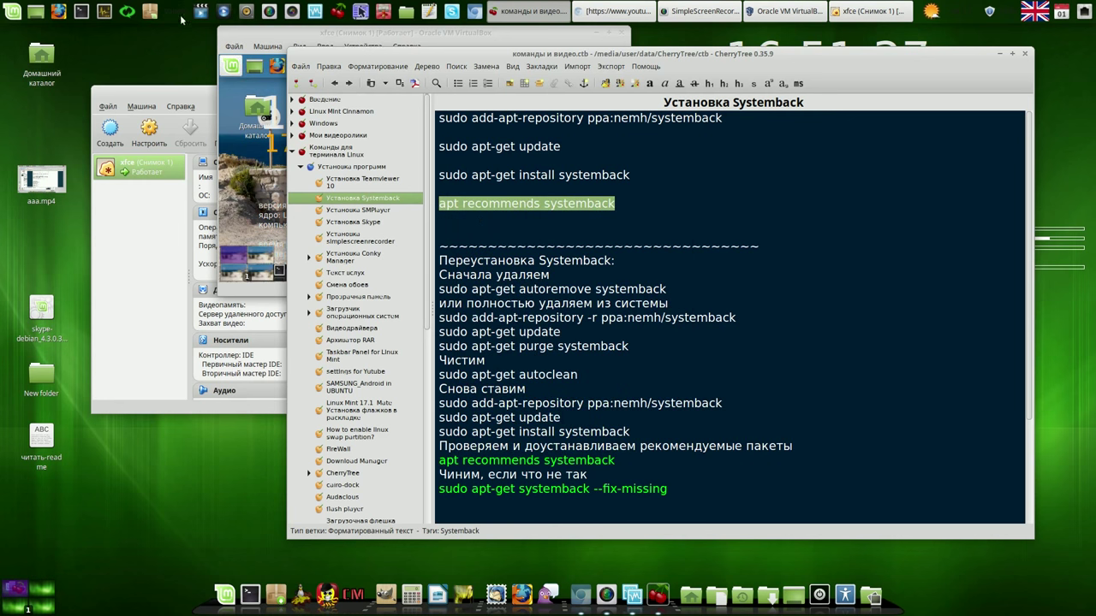
left_click(81, 11)
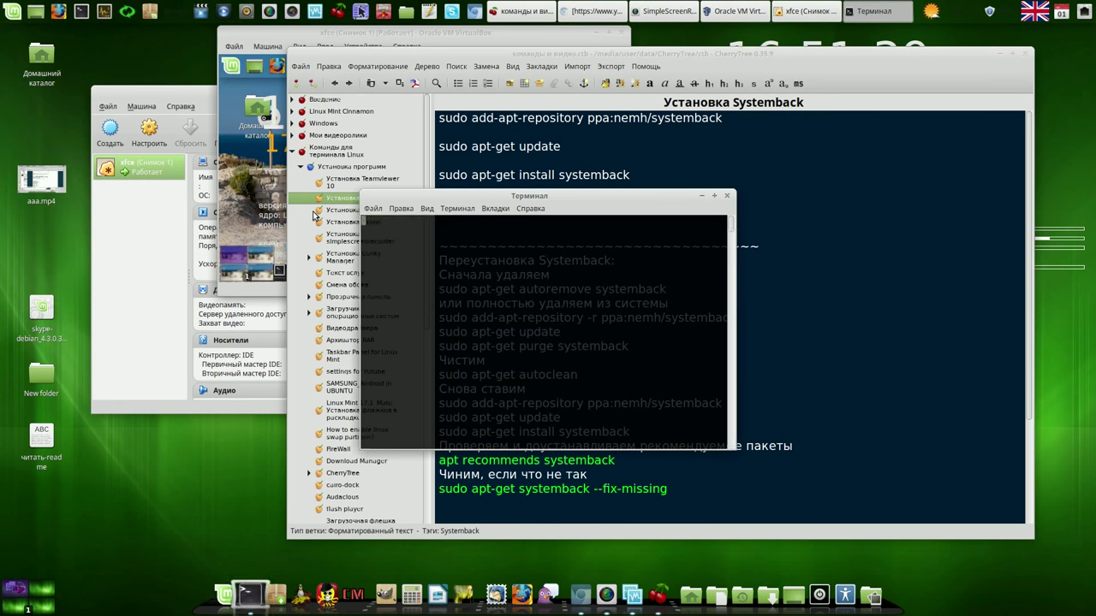
Step: Run 'apt recommends systemback' in the terminal, check for missing packages, and close it
right_click(461, 224)
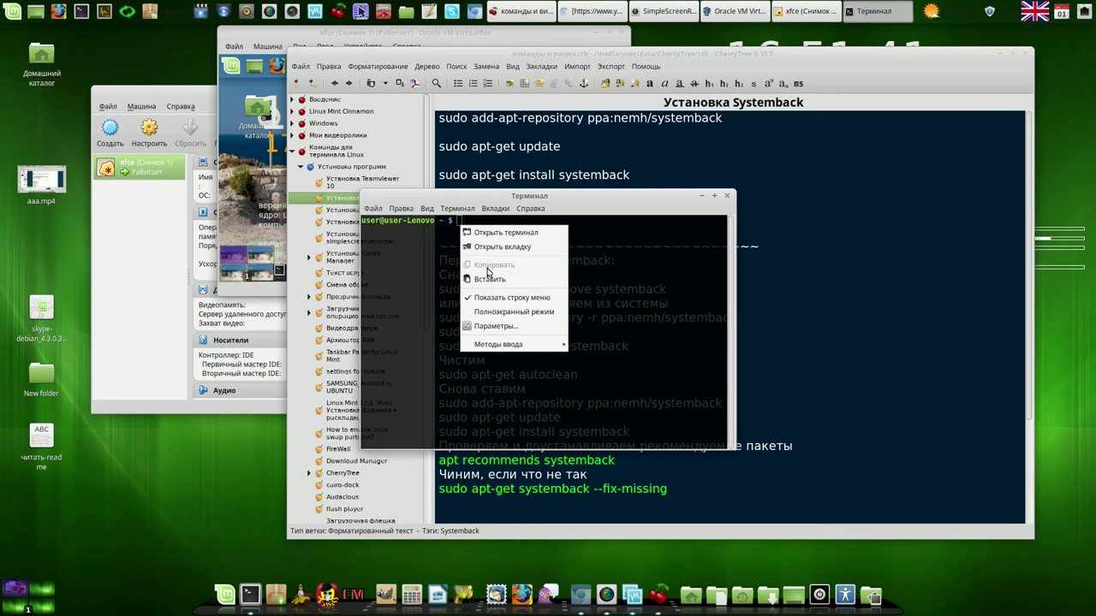
left_click(489, 278)
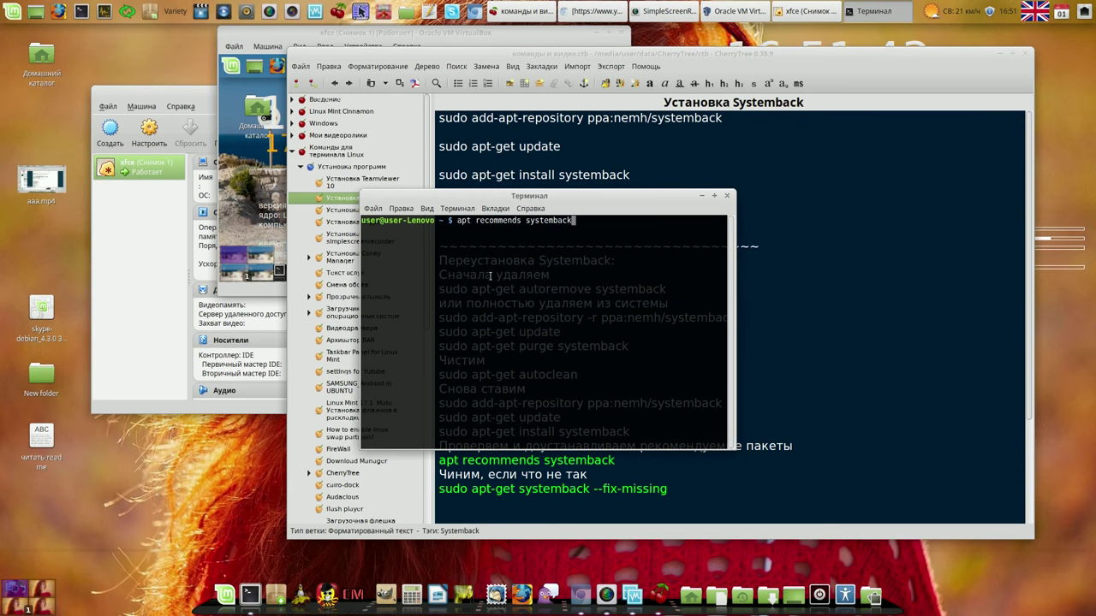
key("Return")
key("Return")
left_click_drag(565, 202, 534, 187)
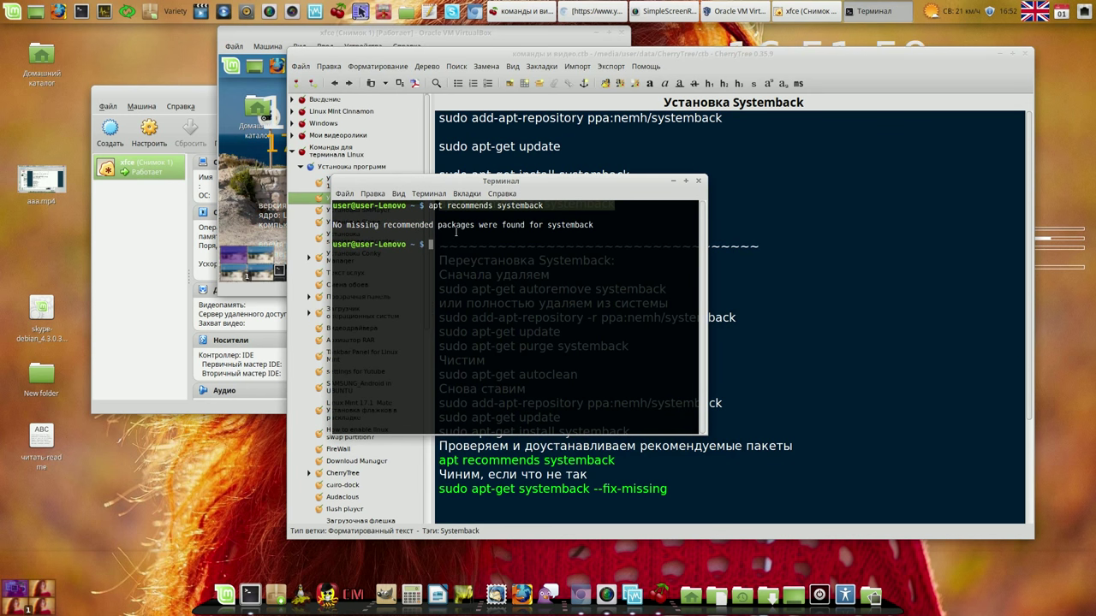
left_click(697, 184)
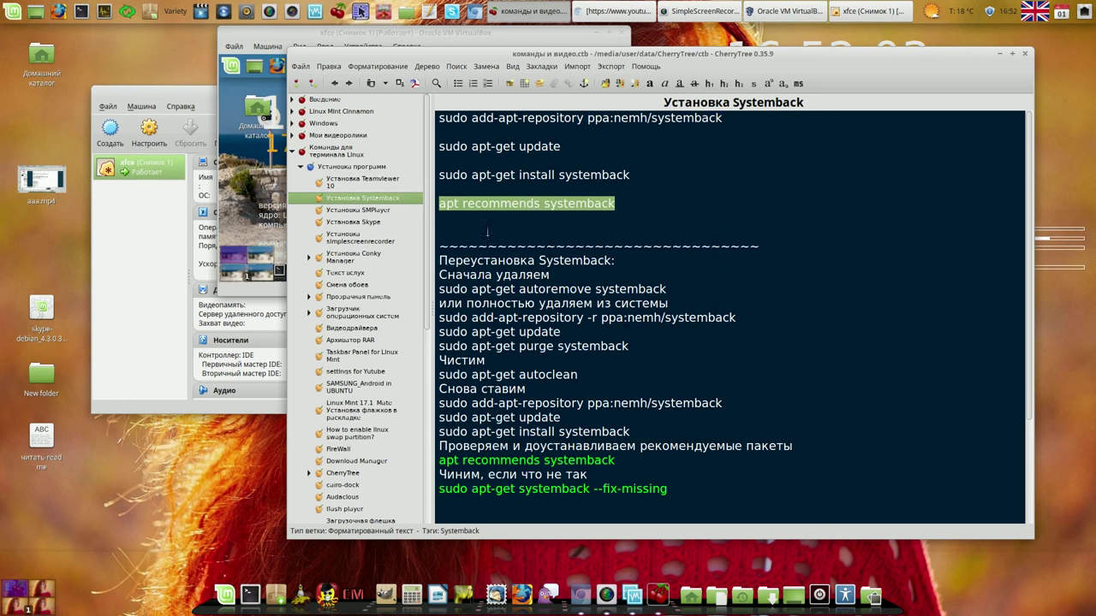
Step: Close CherryTree and power off the xfce virtual machine
left_click(460, 221)
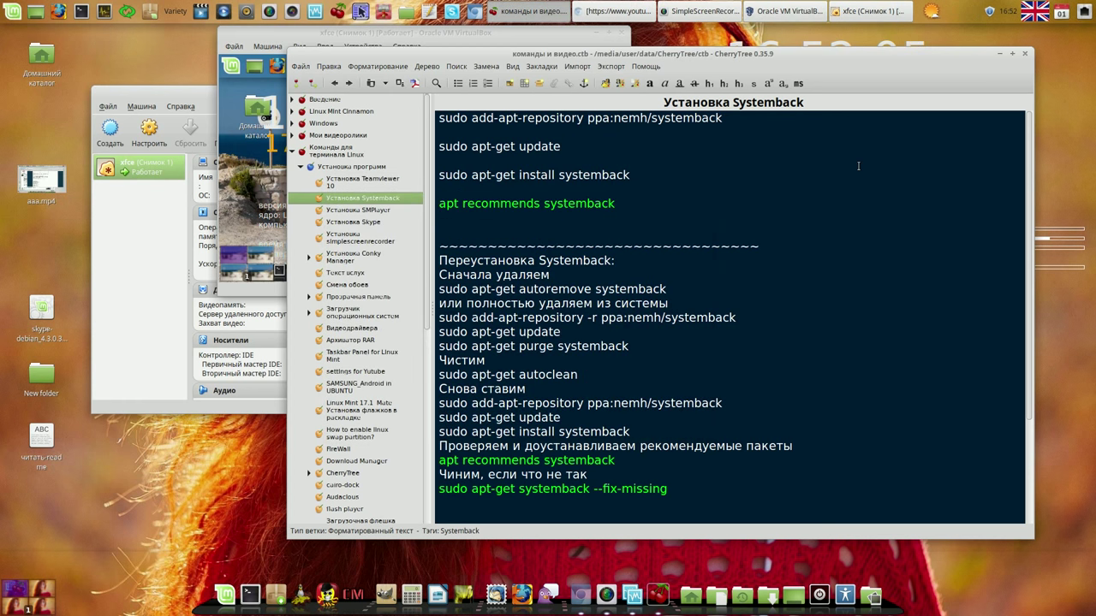
left_click(1024, 53)
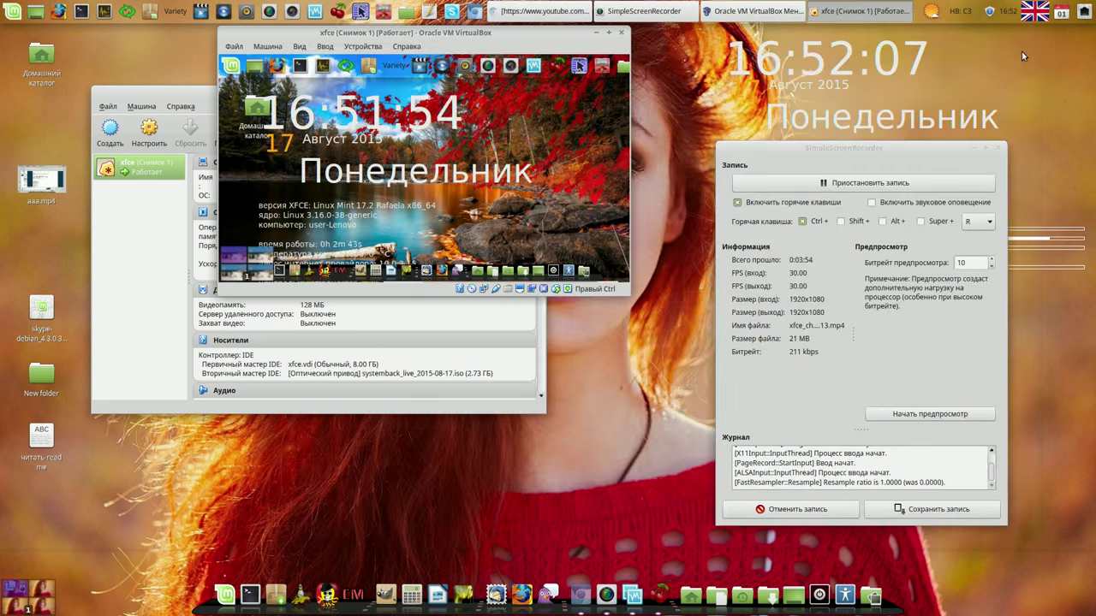
left_click(622, 34)
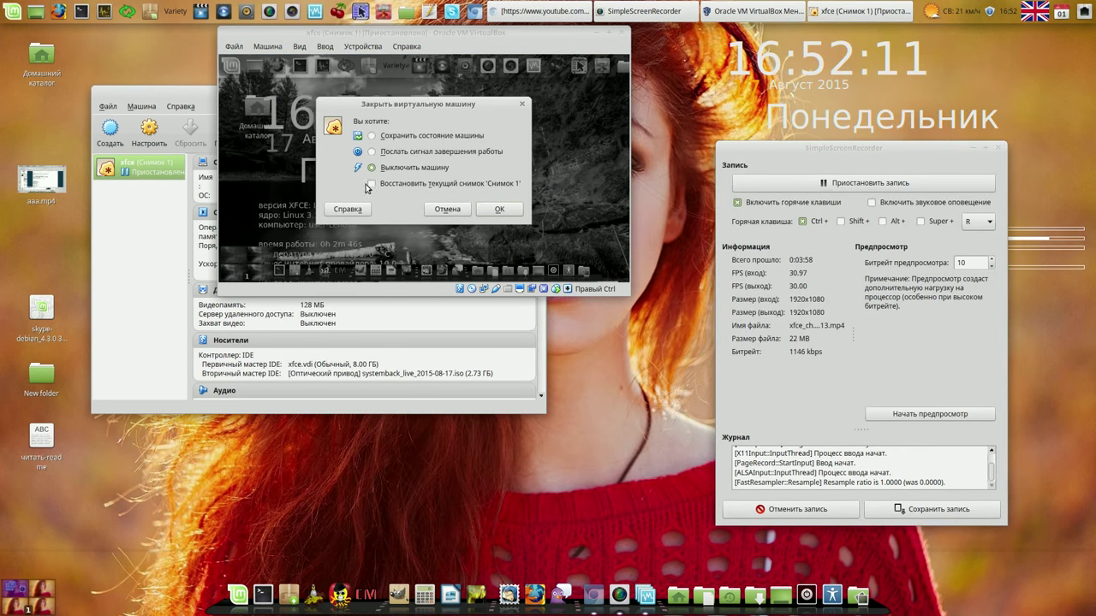
left_click(509, 209)
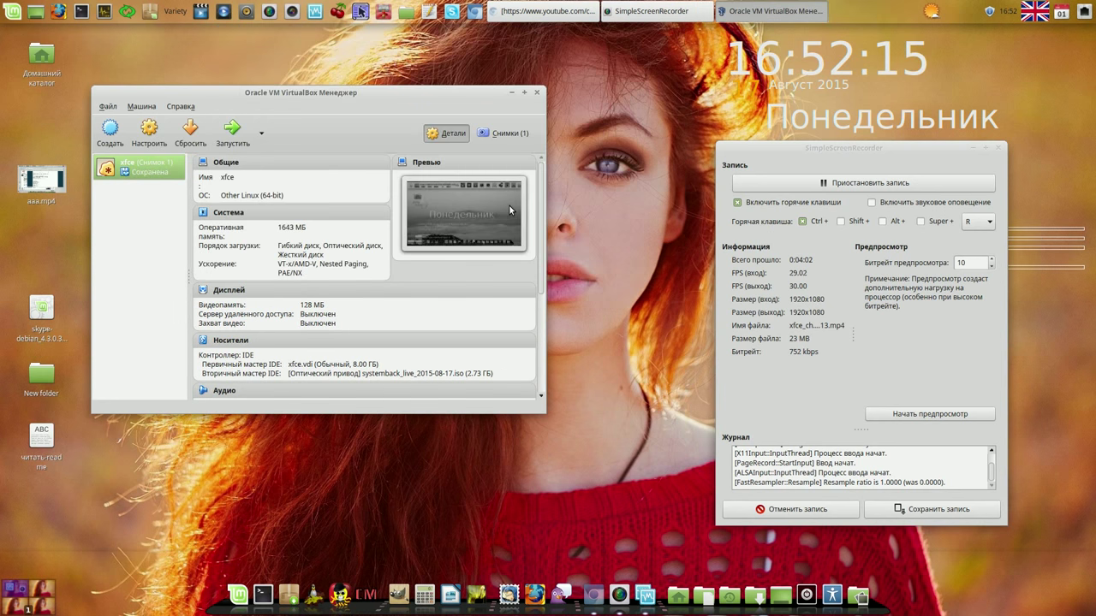
Step: Close VirtualBox Manager past its inaccessible media warning and open Update Manager
left_click(537, 91)
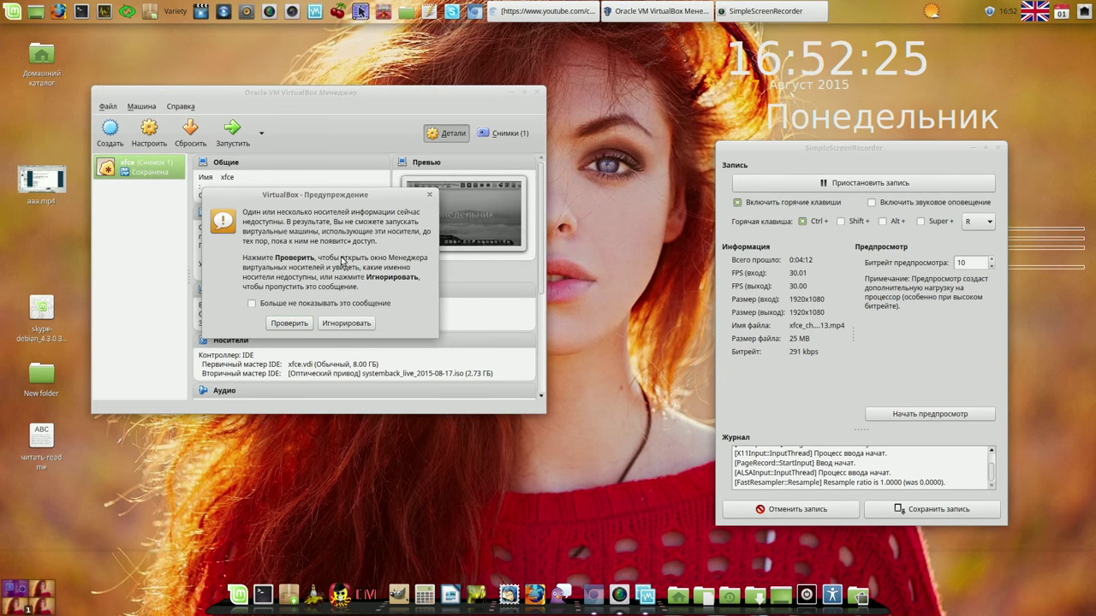
left_click(344, 321)
left_click(180, 106)
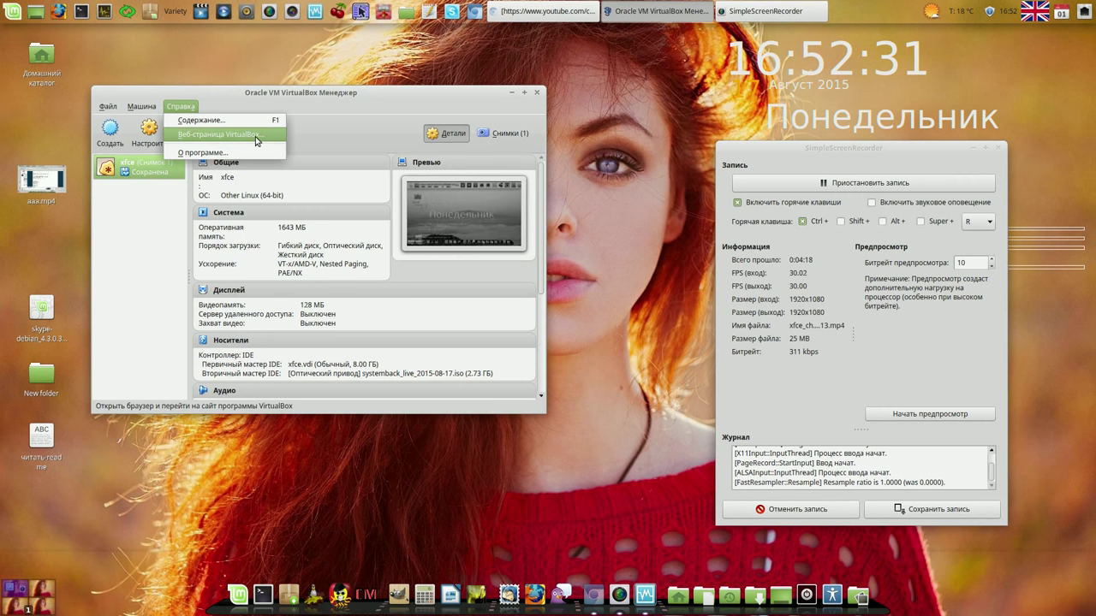
left_click(538, 94)
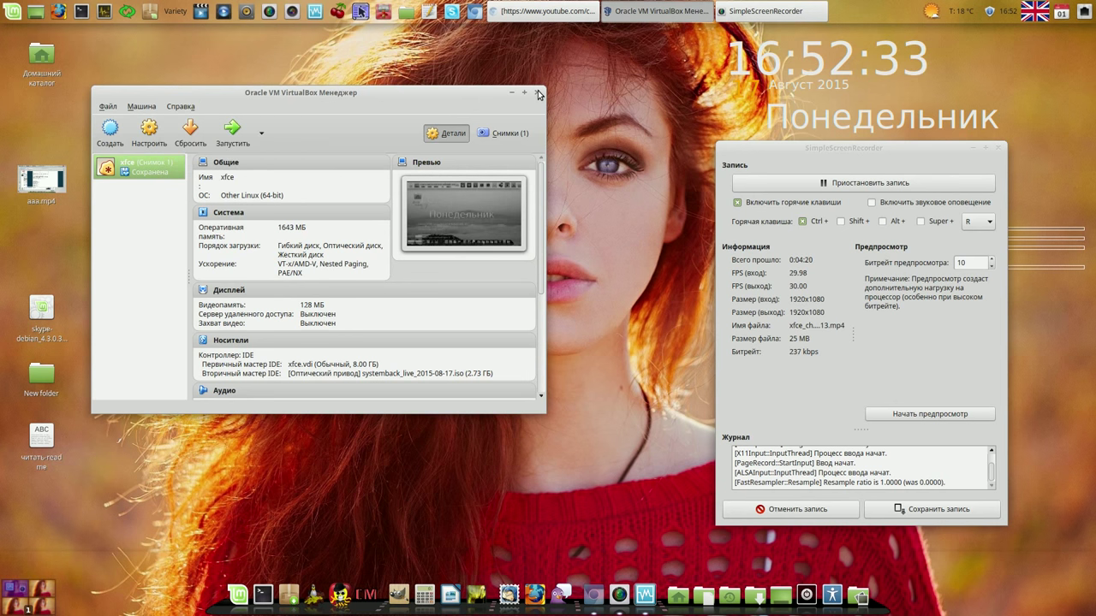
left_click(537, 92)
left_click(990, 11)
left_click_drag(543, 67, 456, 107)
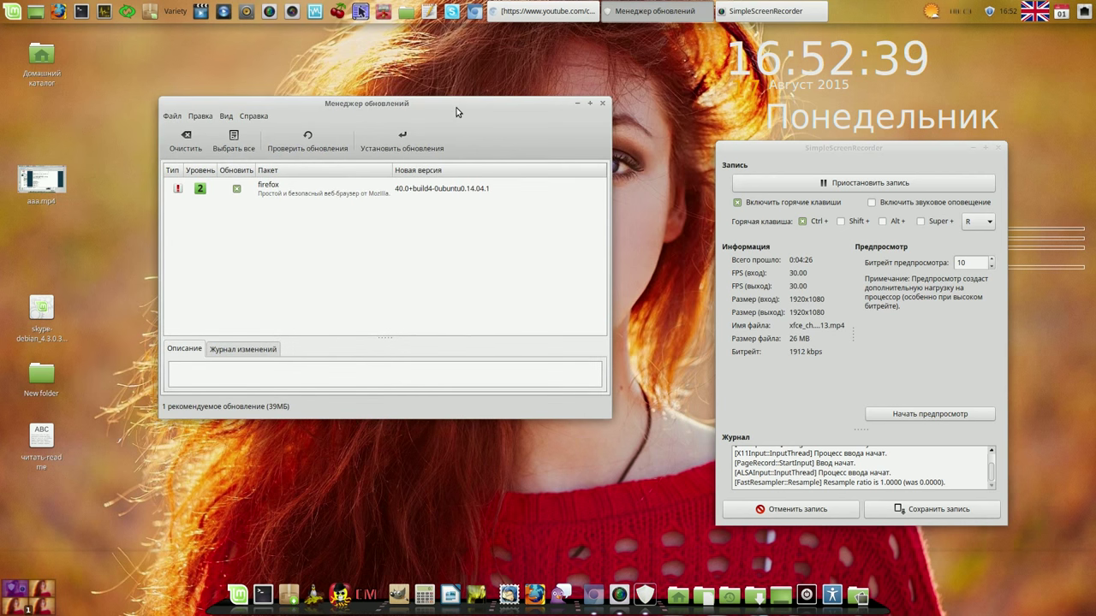